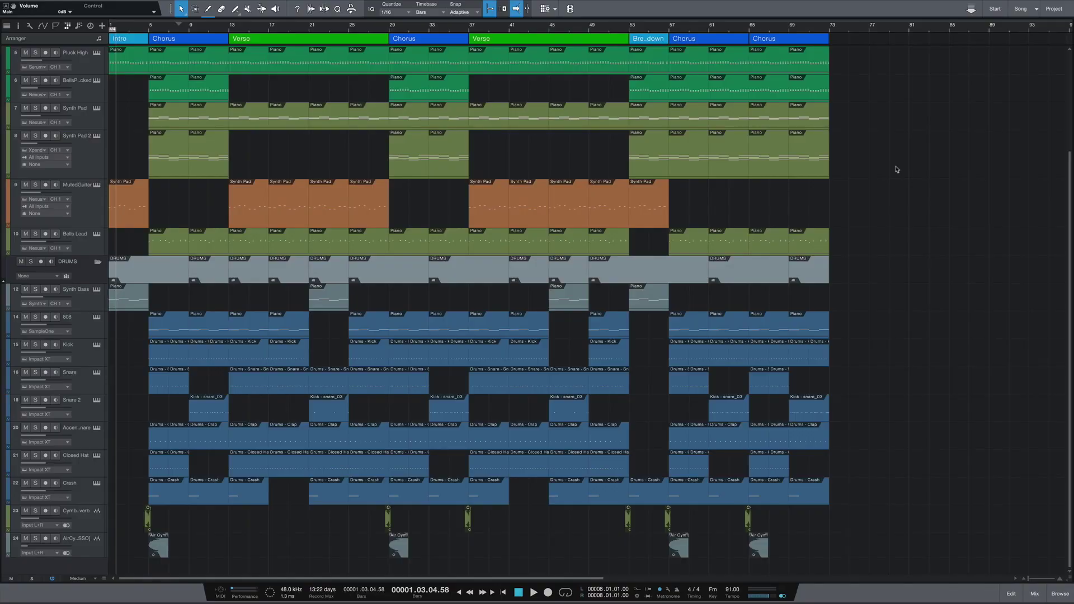
Play the full arrangement from the intro through the first chorus and stop at the start of the verse.
key(space)
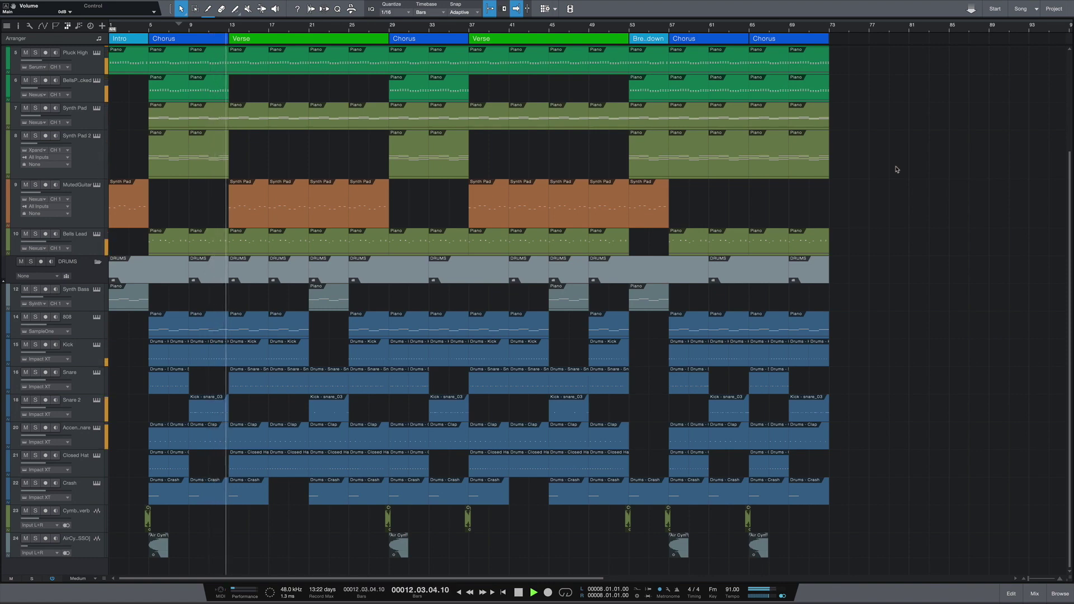
scroll(231, 324, up, 5)
key(space)
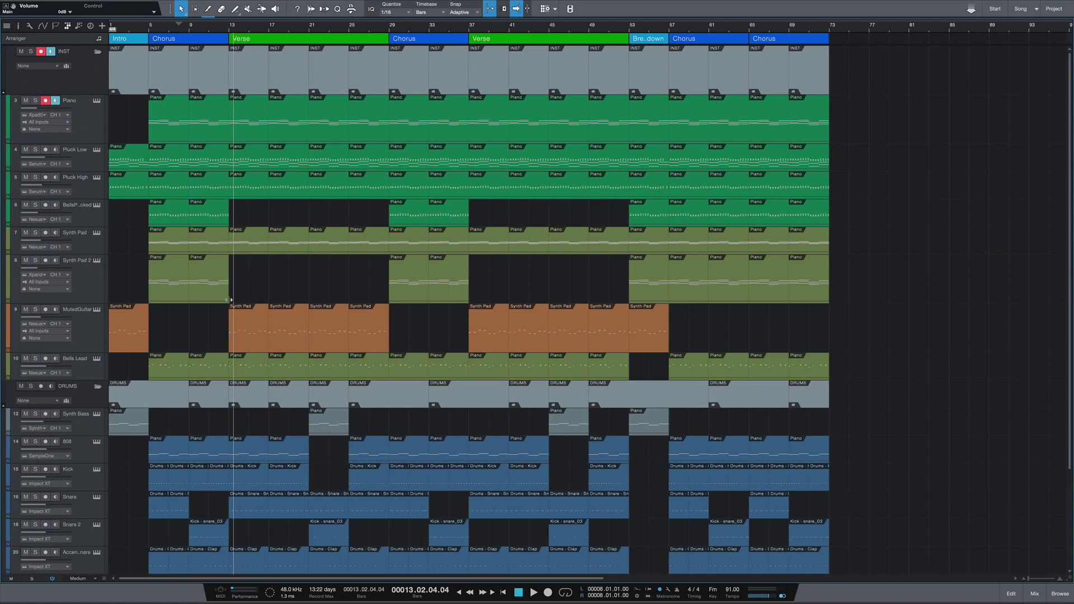
Audition the Pluck Low track solo from bar 5 and inspect the notes of its first chorus part in the note editor.
click(84, 159)
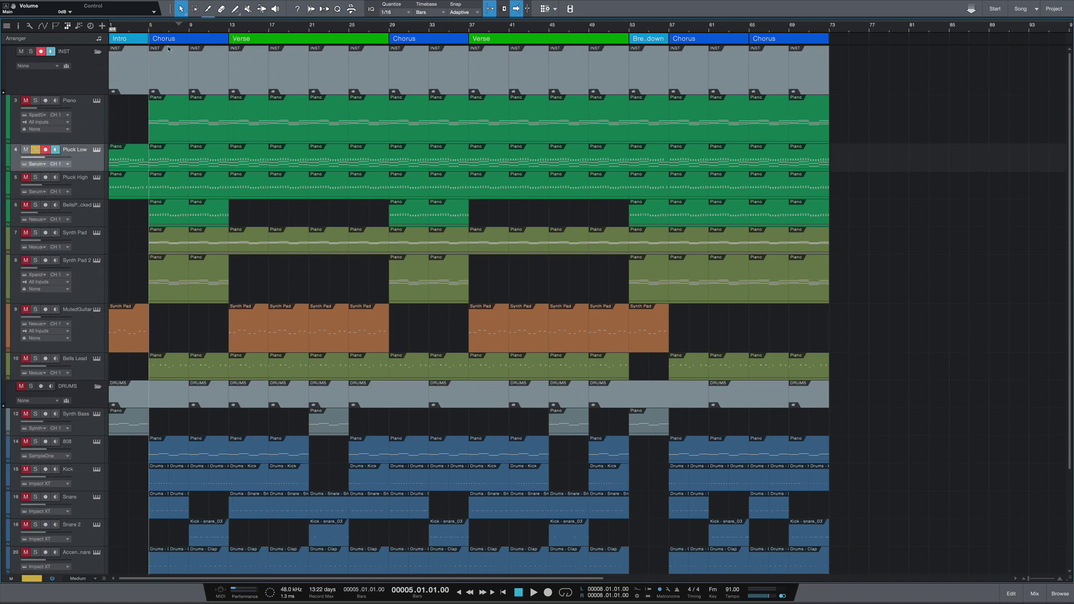
key(space)
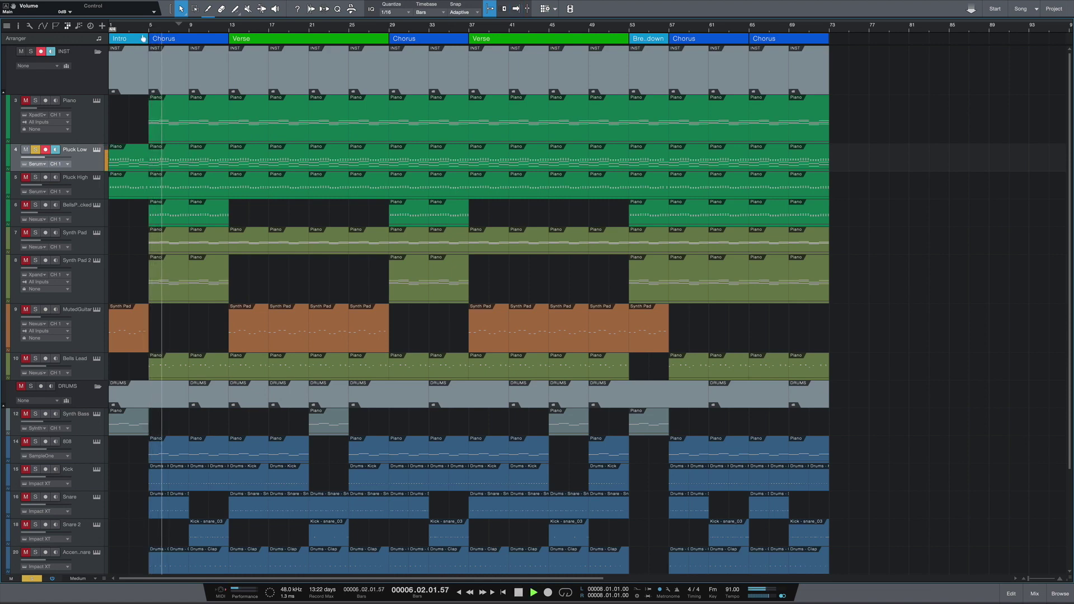
scroll(143, 47, up, 4)
key(space)
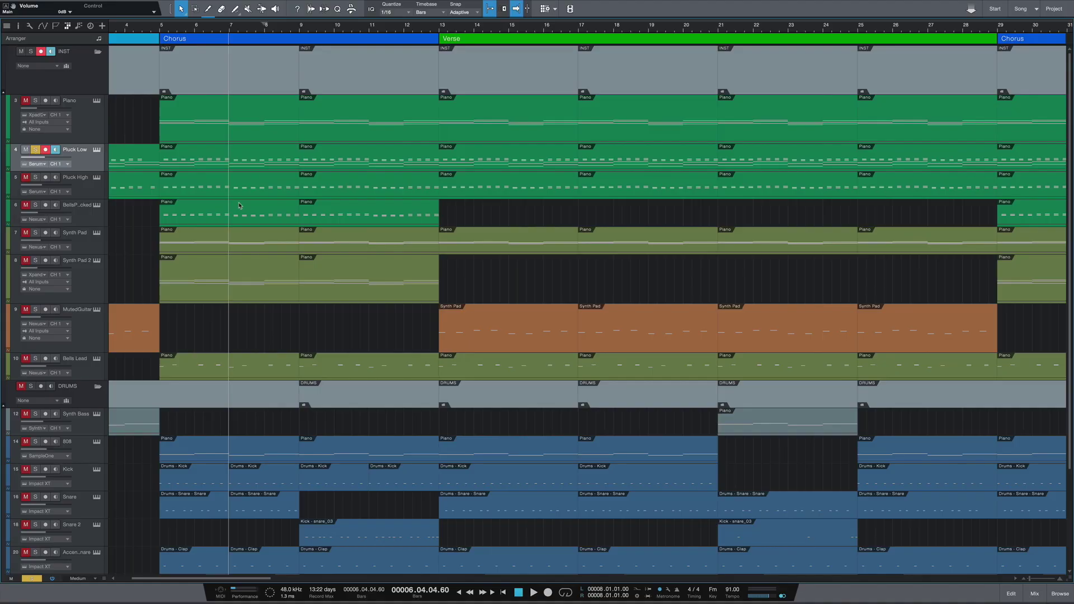
double_click(241, 159)
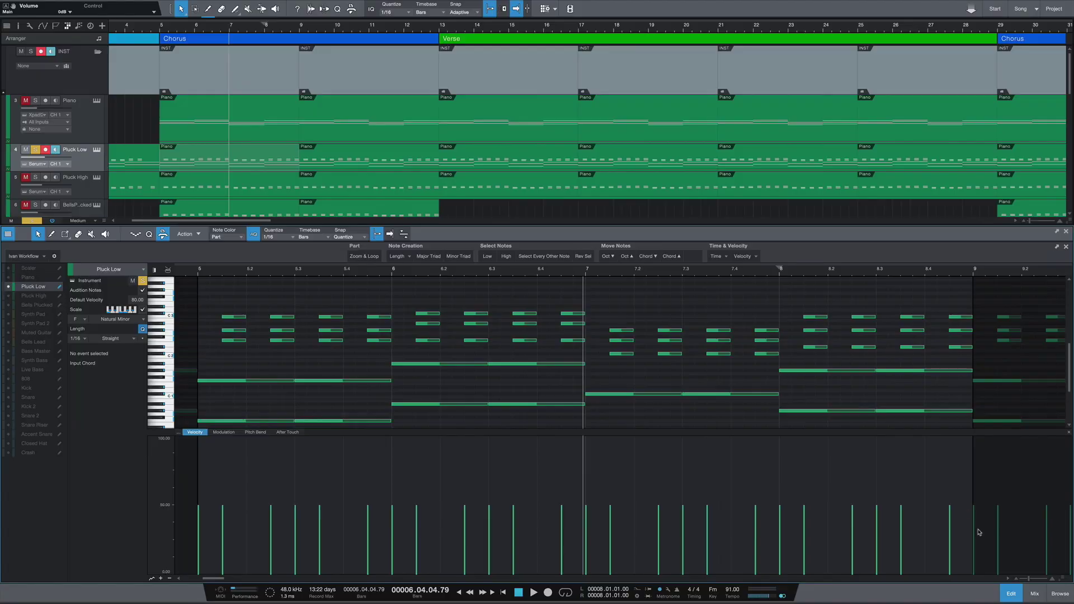
click(1011, 593)
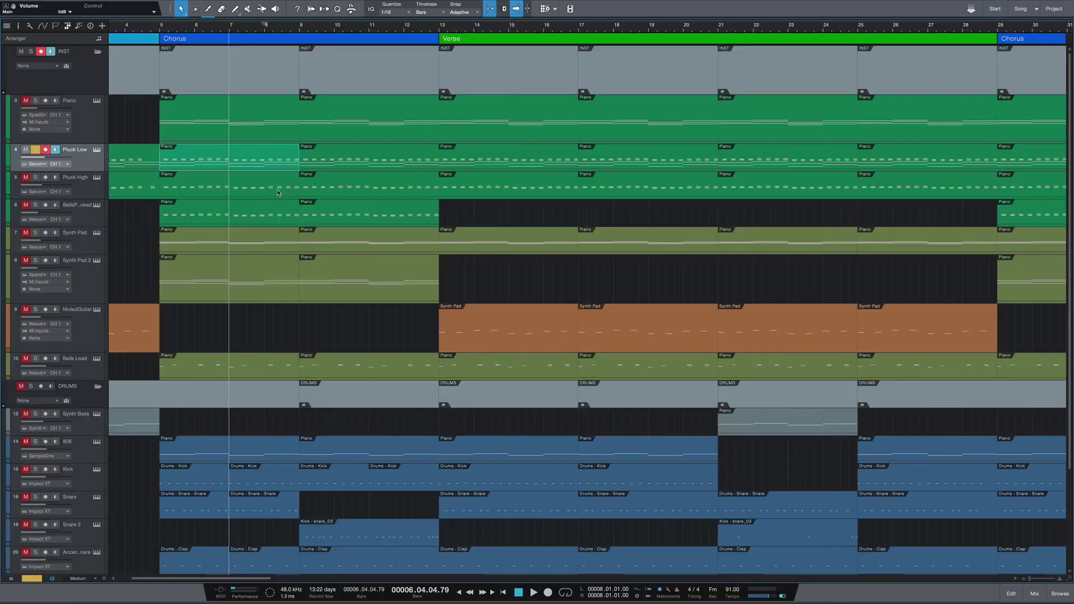
Audition Pluck High alone from bar 5, then together with Pluck Low, muting and unmuting Pluck High to compare.
scroll(163, 110, down, 1)
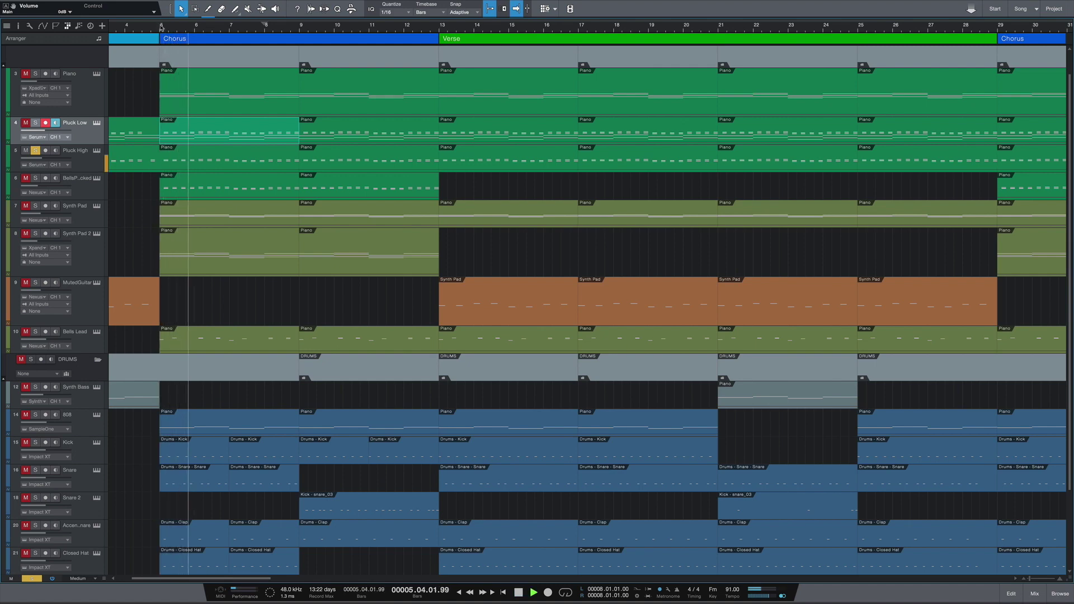
key(space)
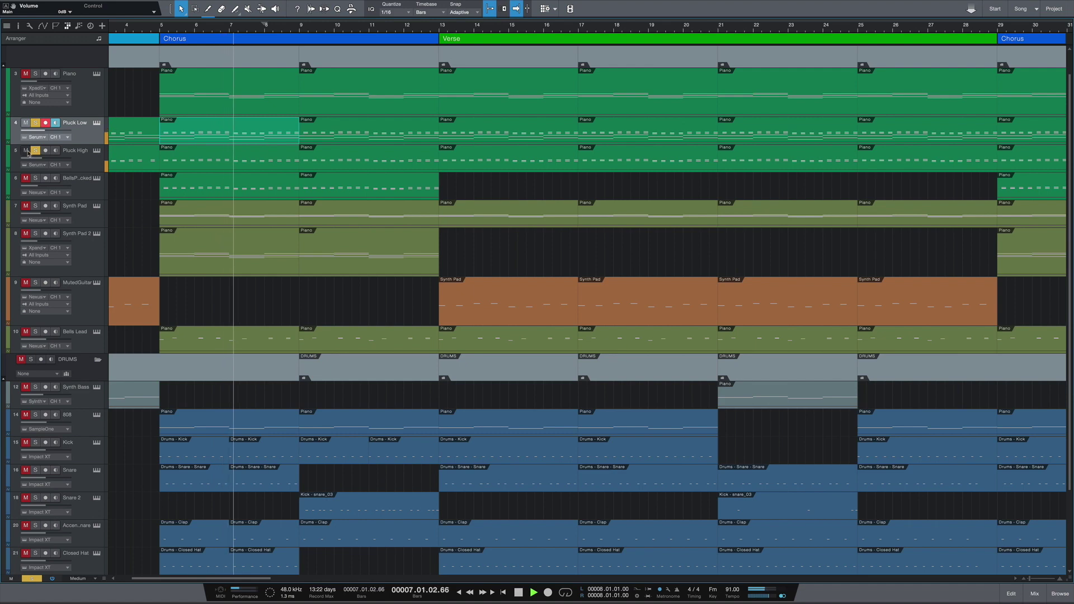
click(25, 151)
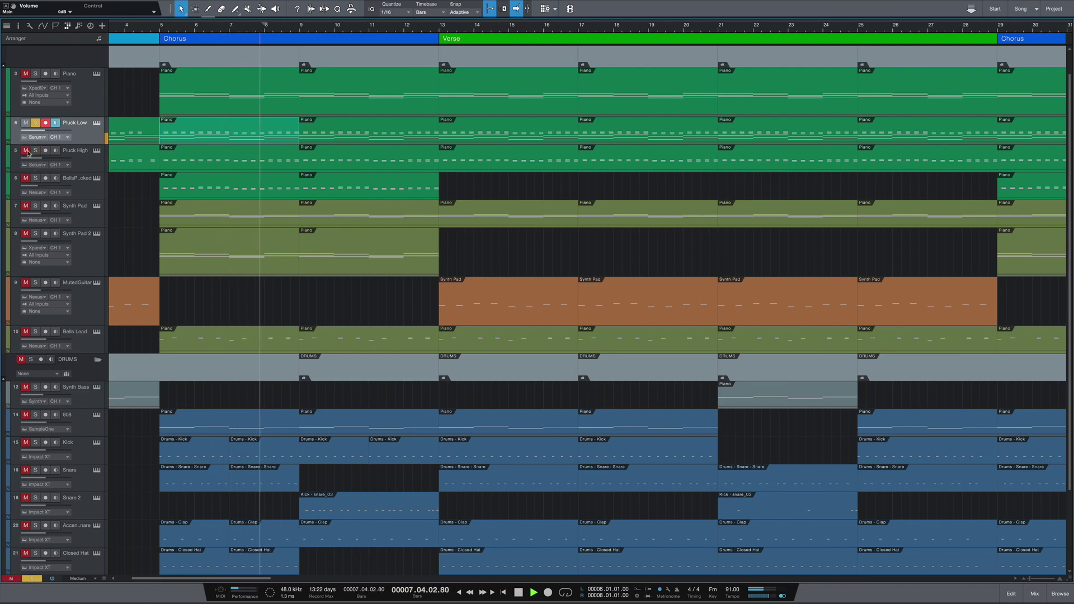
click(26, 151)
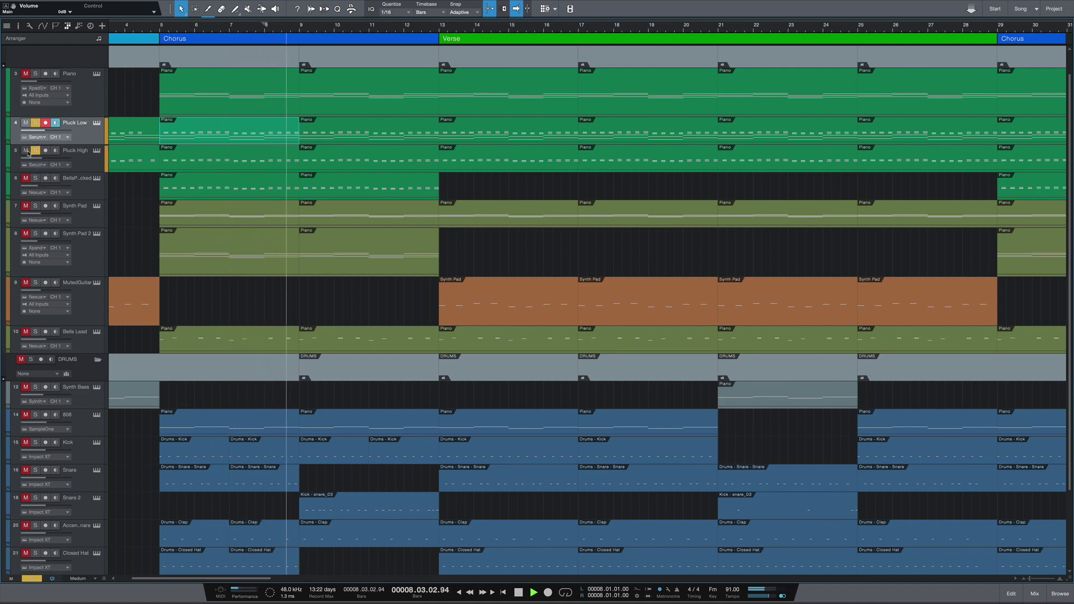
key(space)
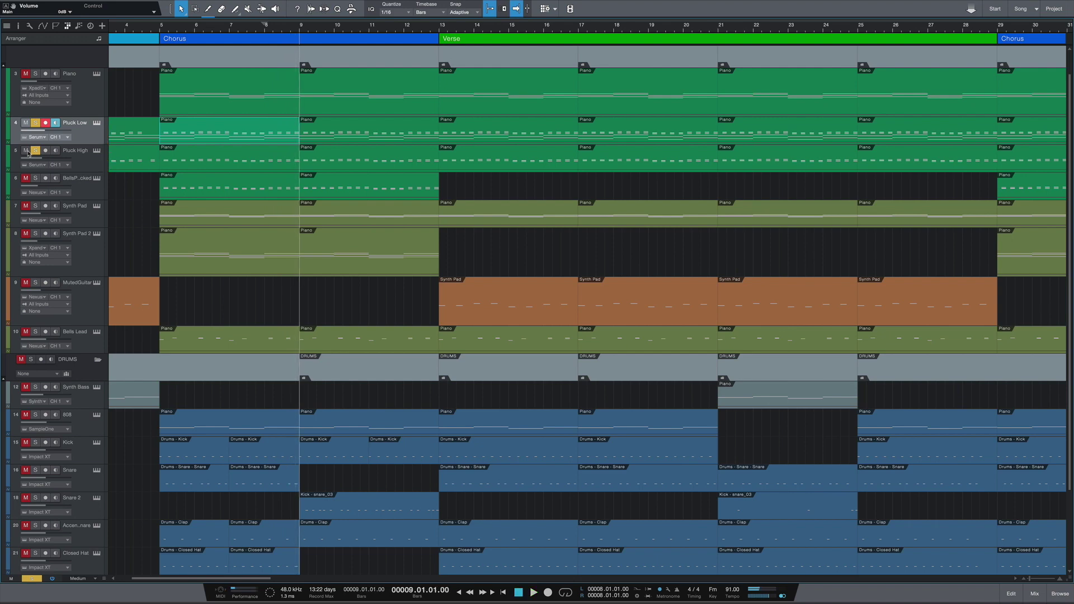
scroll(204, 300, up, 1)
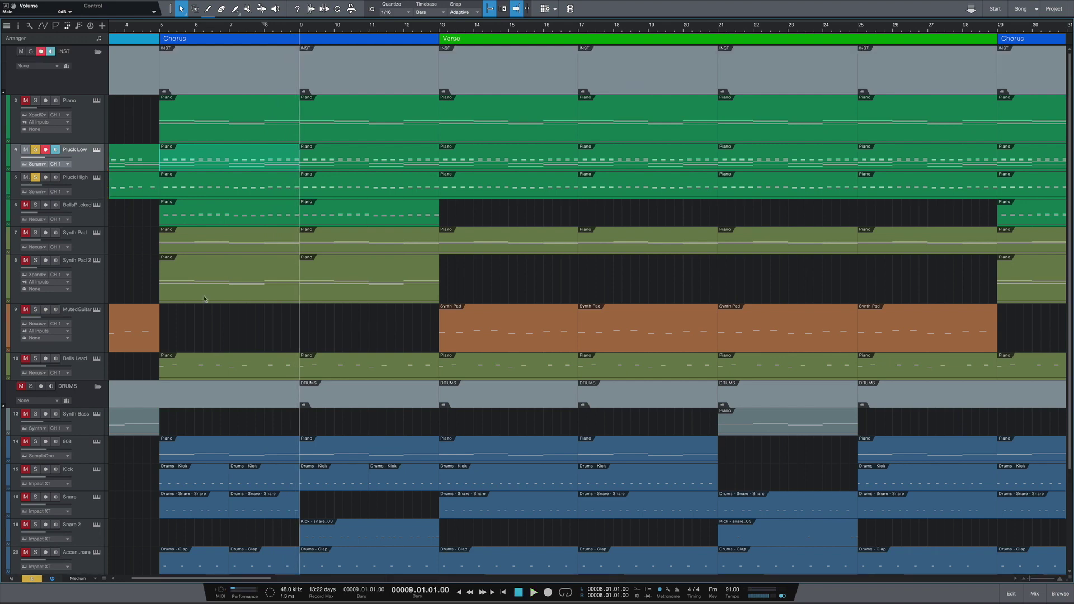
Solo the Kick and Snare alongside the plucks and play the first chorus from bar 5.
scroll(299, 275, down, 5)
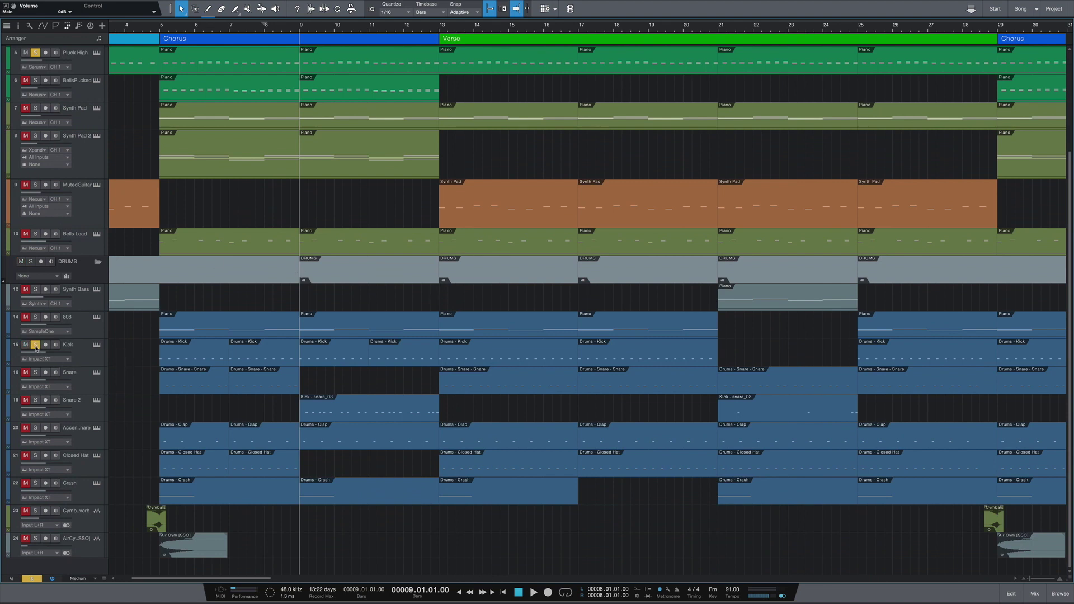
click(166, 30)
key(space)
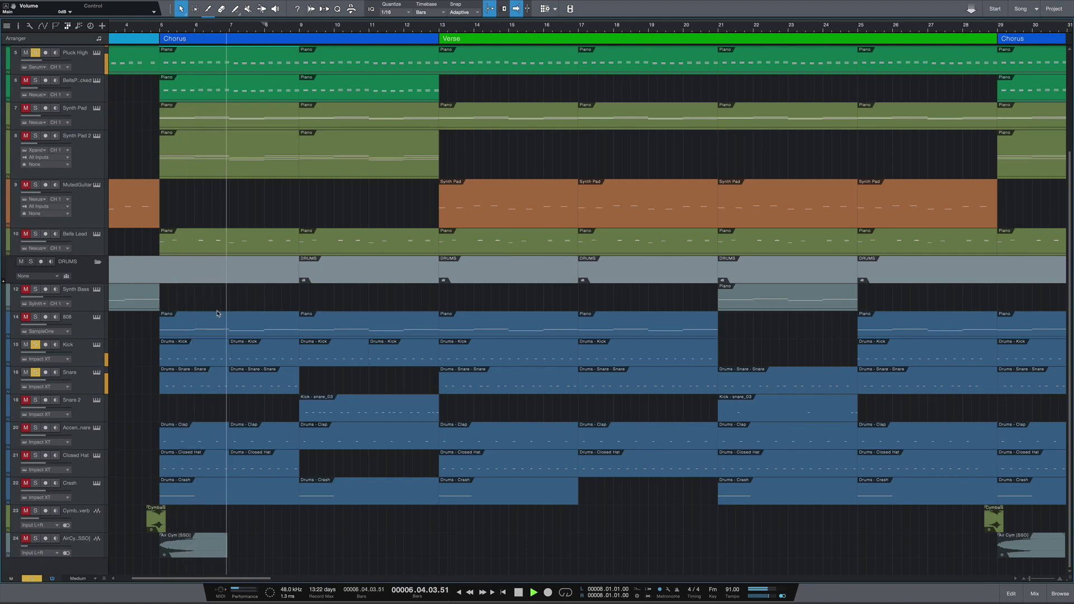
scroll(213, 310, up, 4)
key(space)
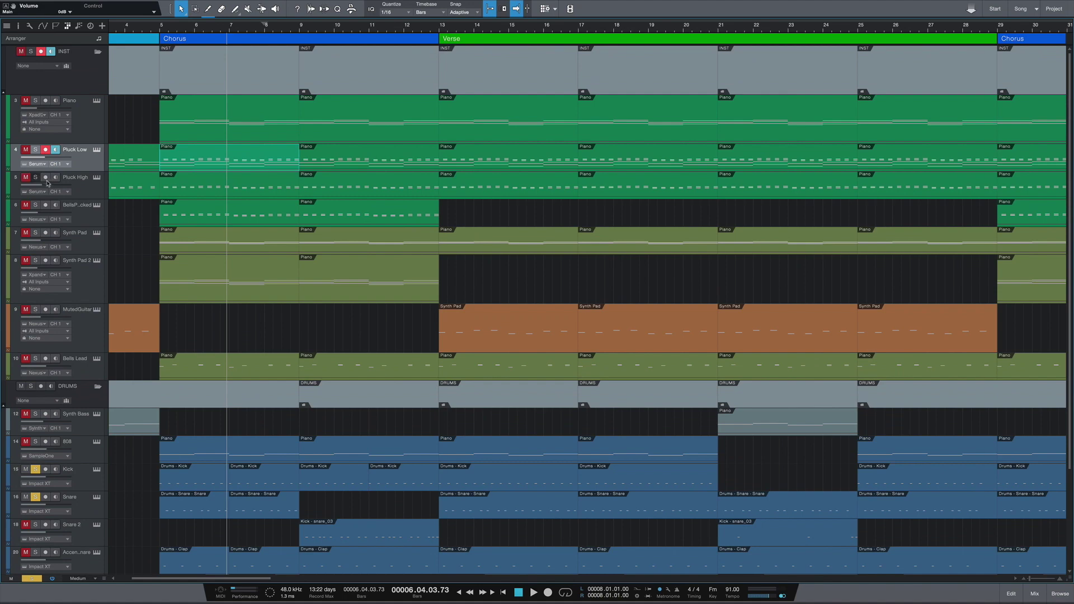
Open the first chorus Kick, Snare and Accent Snare parts together in the note editor, examine their note placement and play the pattern.
scroll(179, 277, down, 5)
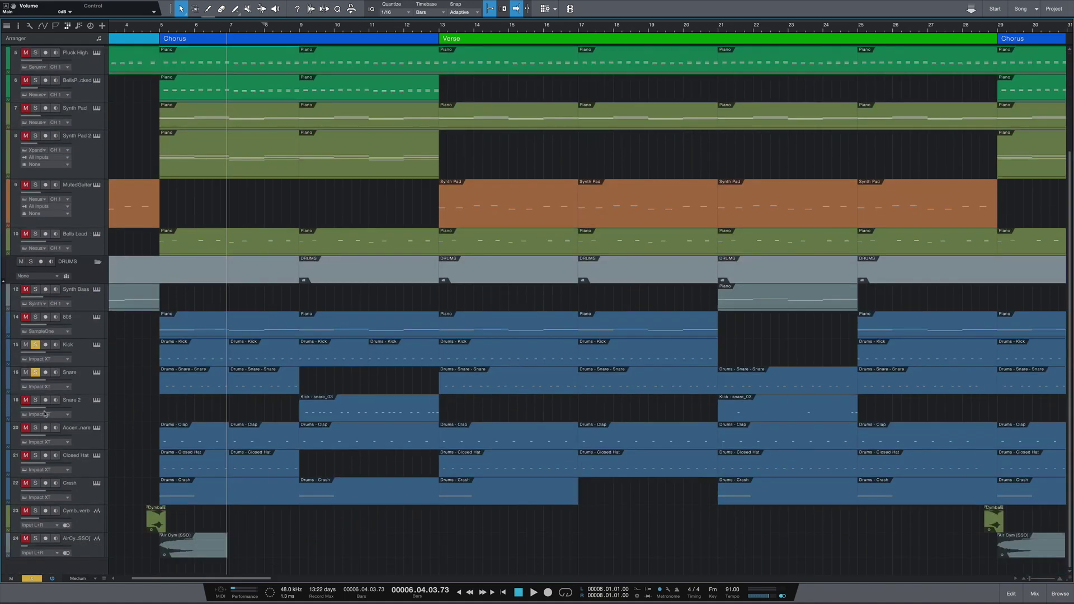
drag(144, 339, 278, 450)
double_click(274, 370)
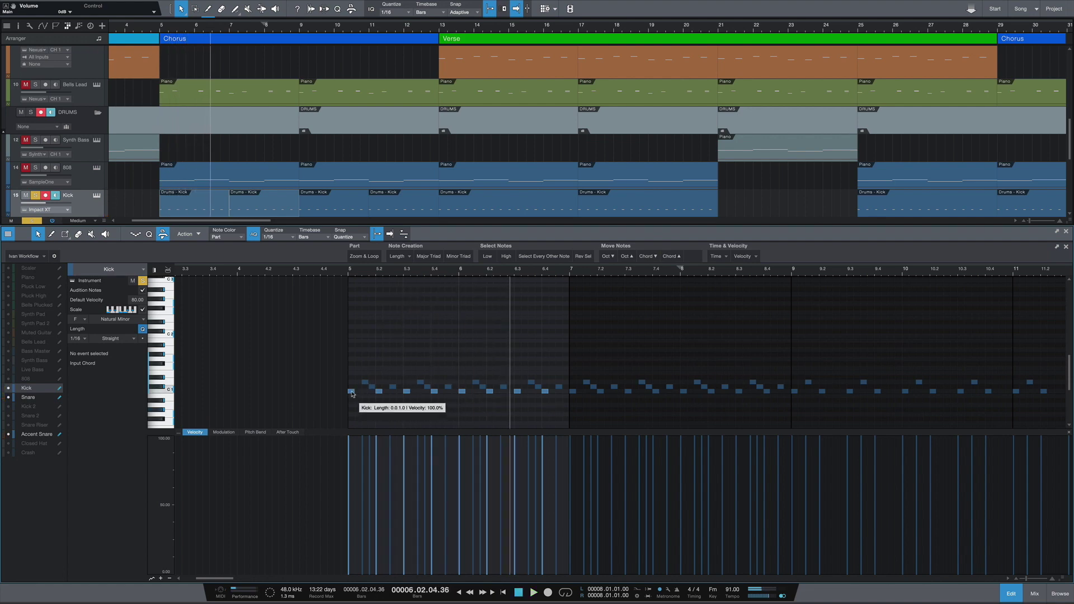
click(351, 391)
click(365, 383)
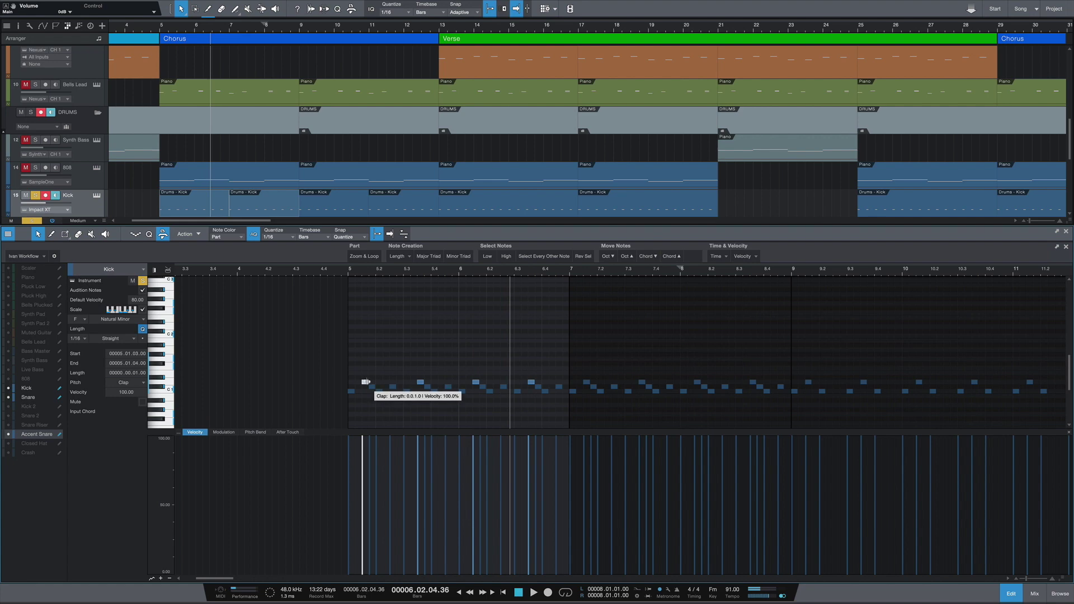
click(372, 387)
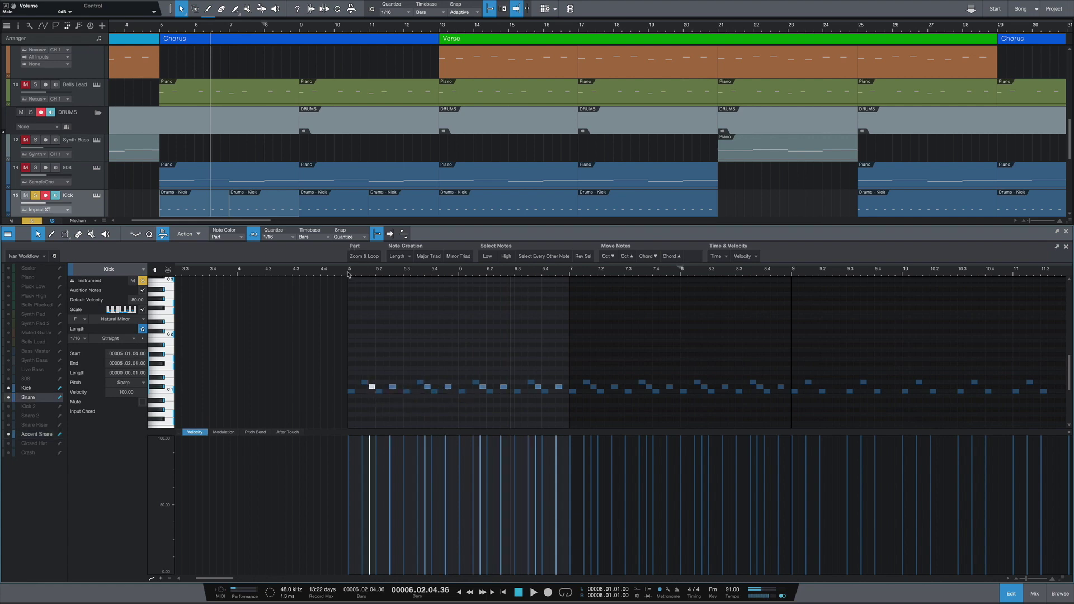
key(space)
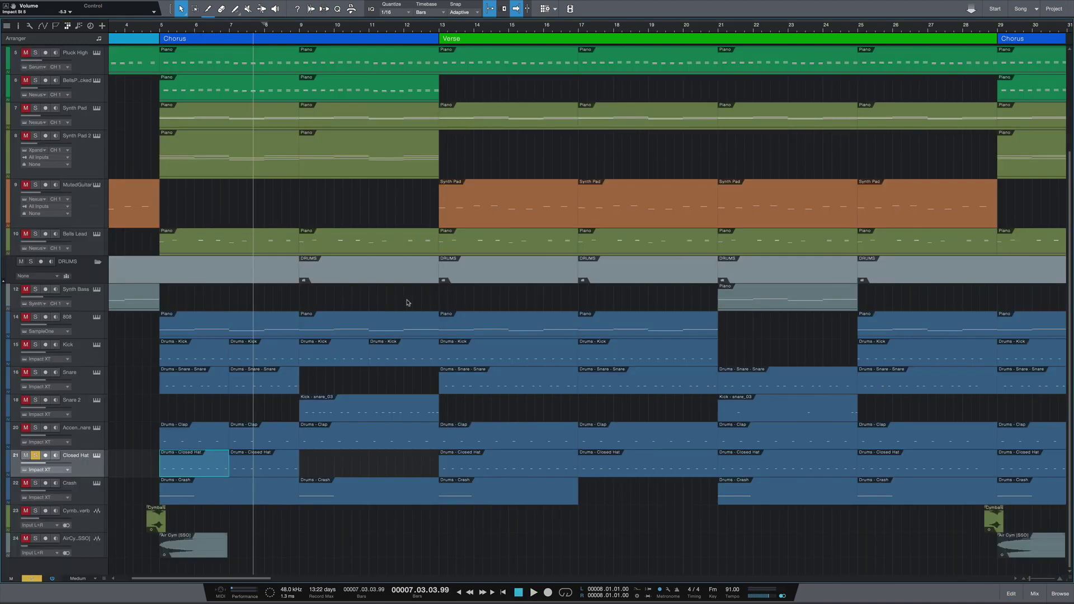
Audition the Closed Hat from bar 5, adding Snare, Accent Snare and Kick, then play the Kick and Snare from bar 7.
key(space)
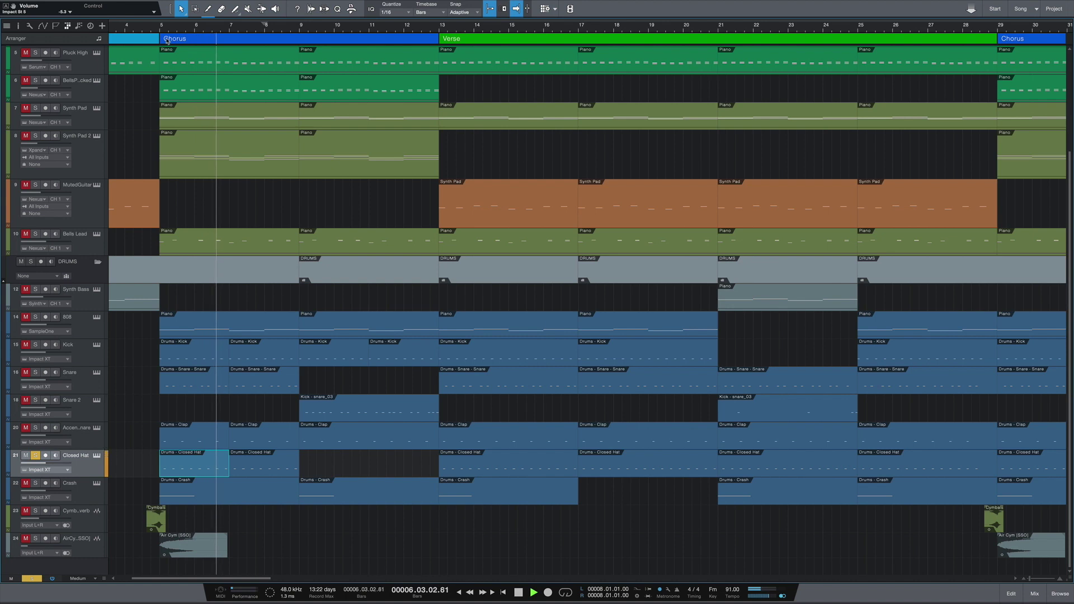
key(space)
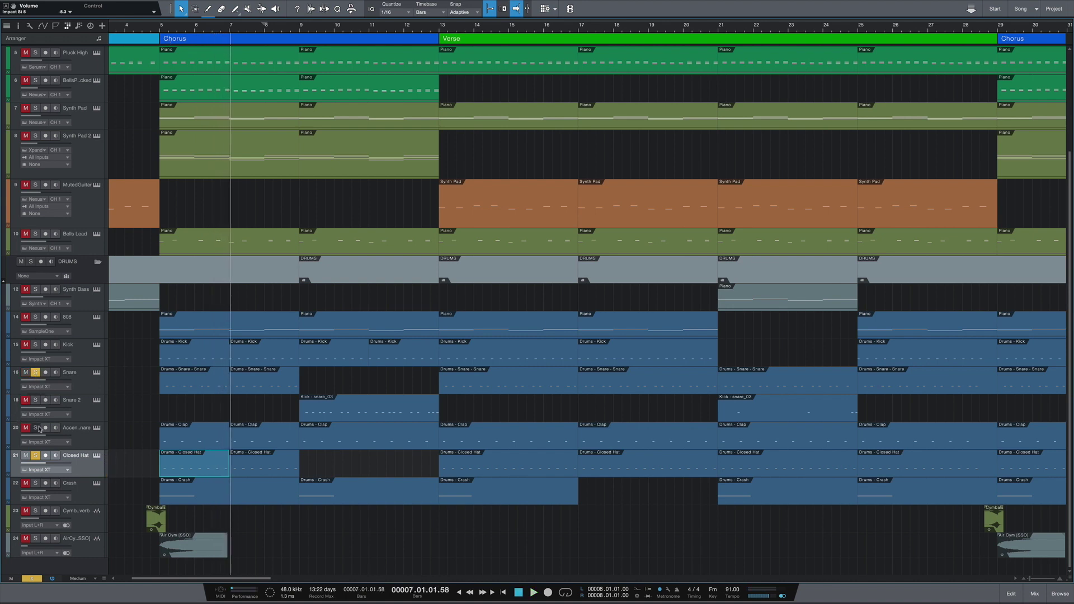
click(161, 28)
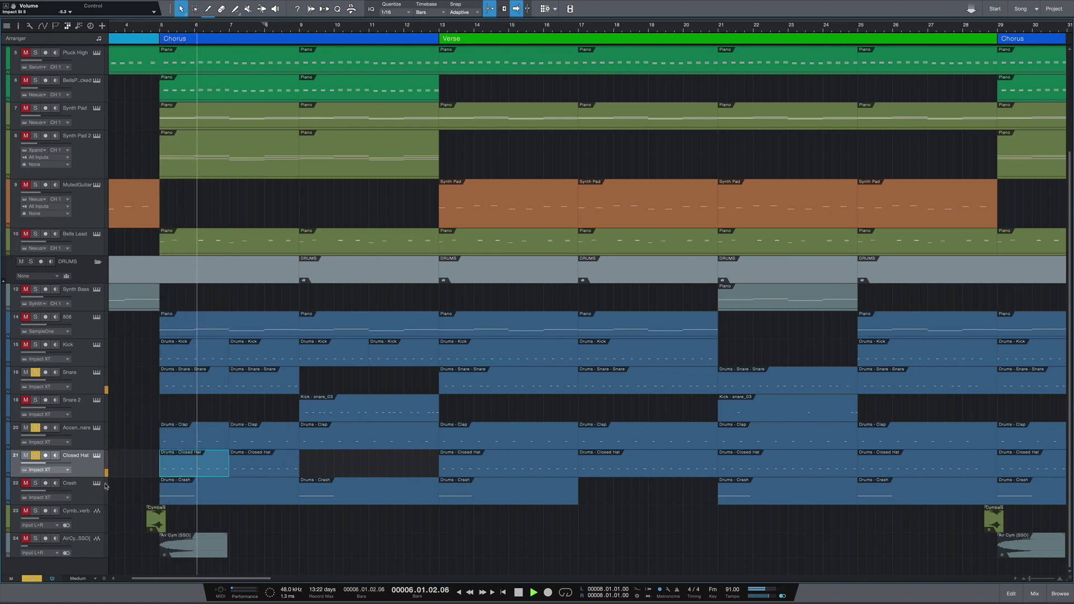
click(36, 345)
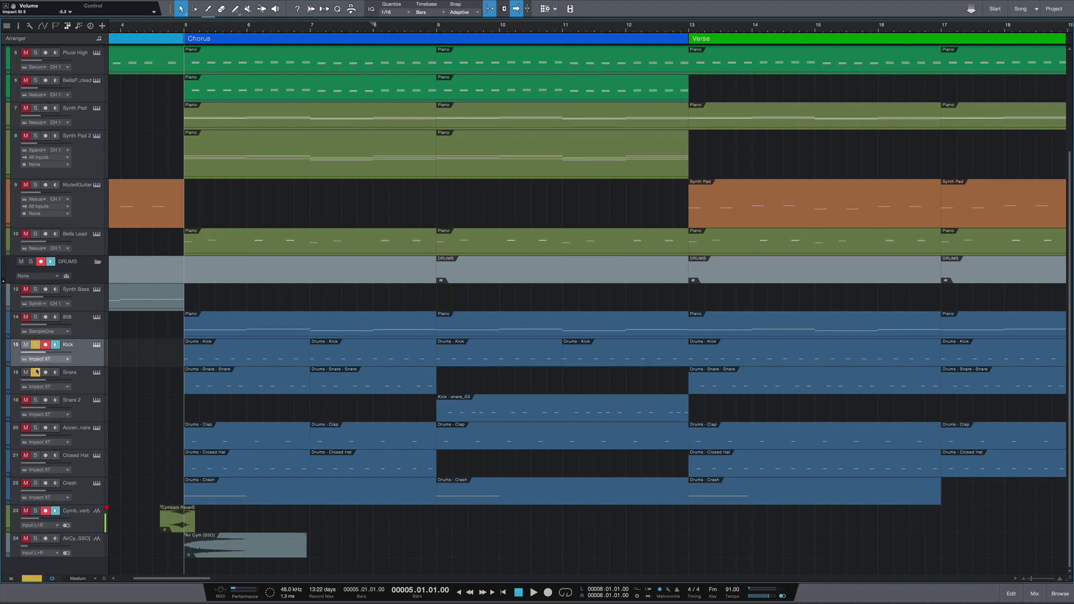
click(309, 29)
key(space)
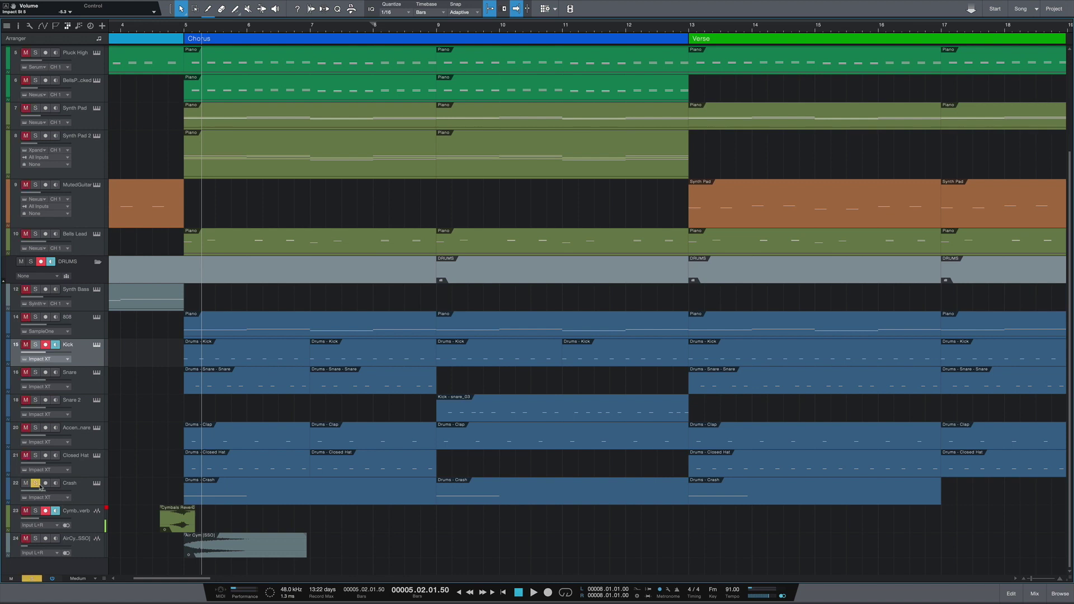
Solo the Crash and reverse cymbal tracks and play the transition into the chorus at bar 5.
click(185, 29)
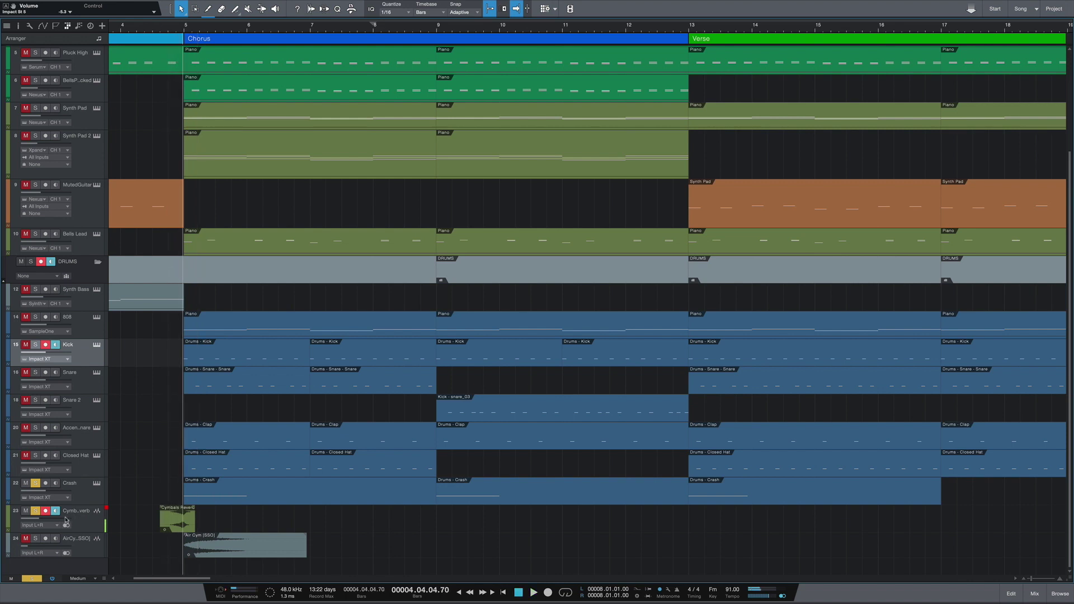
key(space)
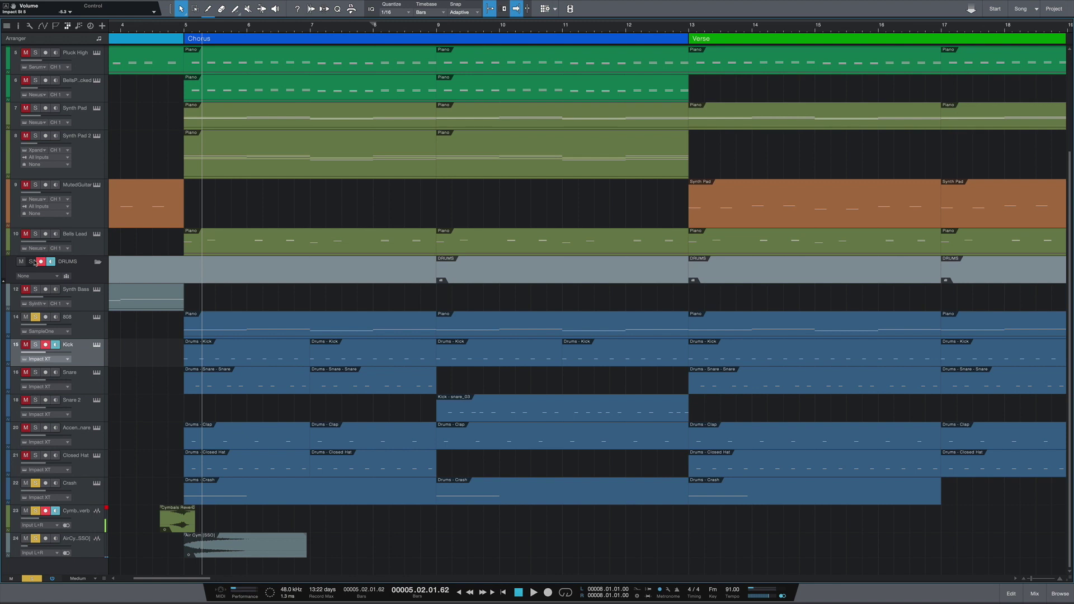
Solo the whole DRUMS folder and play it from just before bar 5 through the first chorus.
click(185, 30)
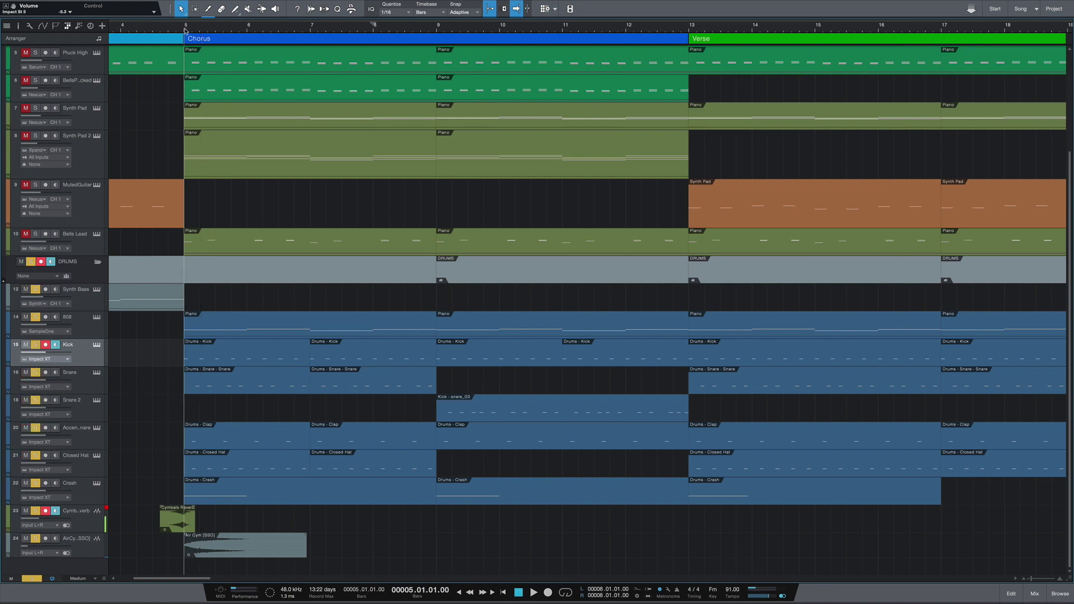
click(164, 30)
key(space)
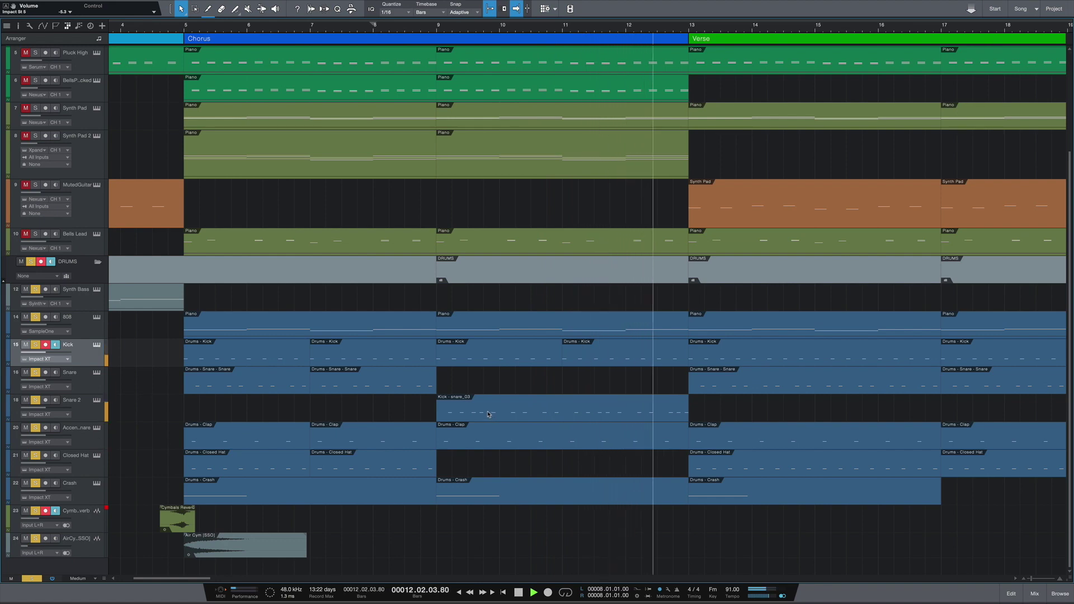
key(space)
Add Pluck Low and Pluck High to the soloed drums and play the chorus from bar 5.
scroll(400, 399, up, 4)
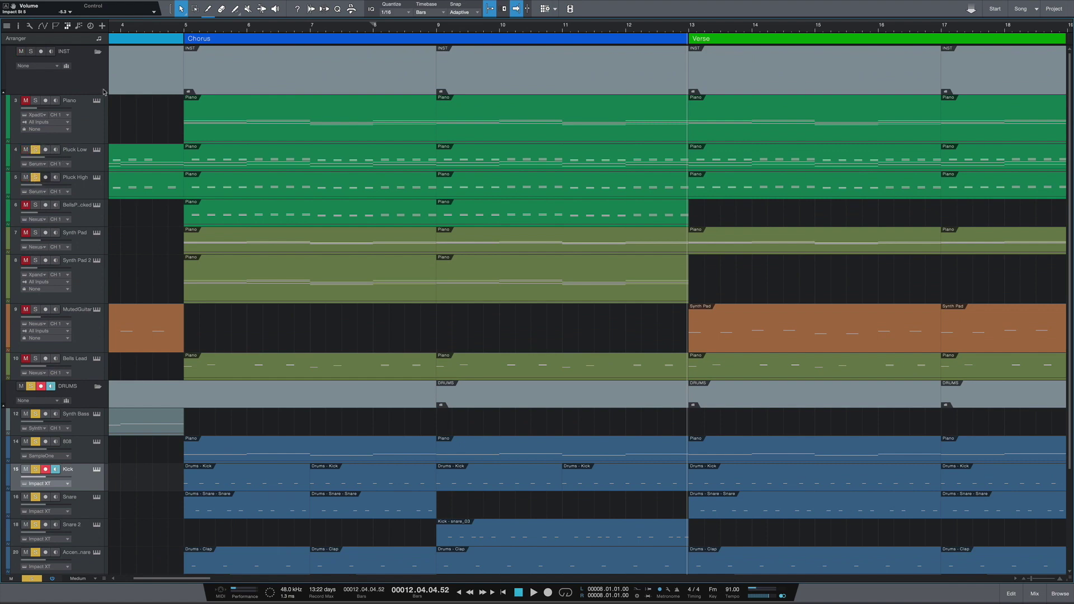
click(185, 30)
key(space)
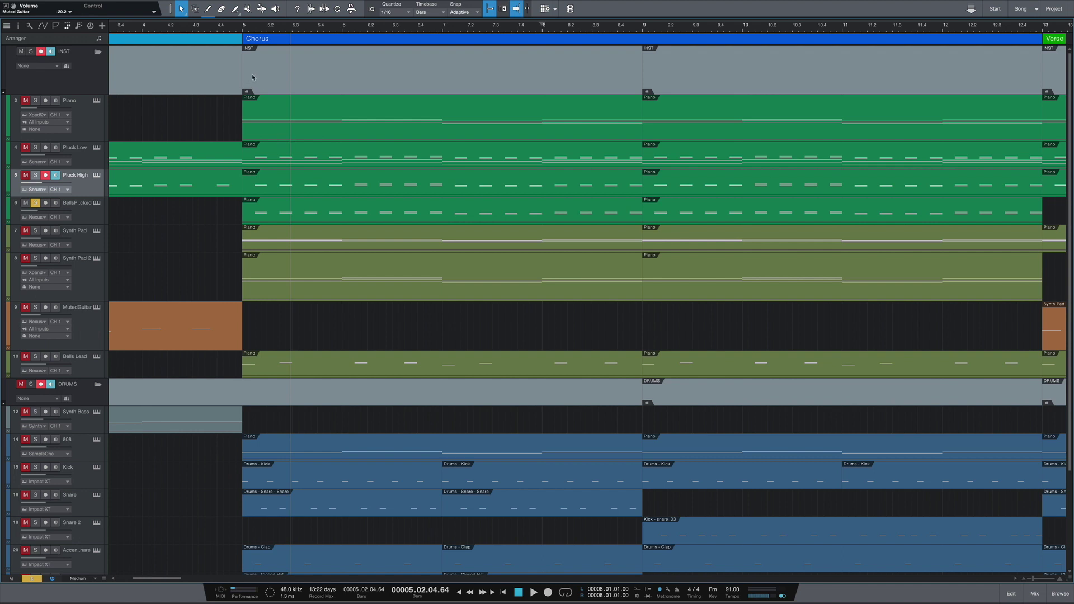
Audition the plucked bells track solo from bar 5, then play it together with Pluck Low and Pluck High.
click(242, 28)
key(space)
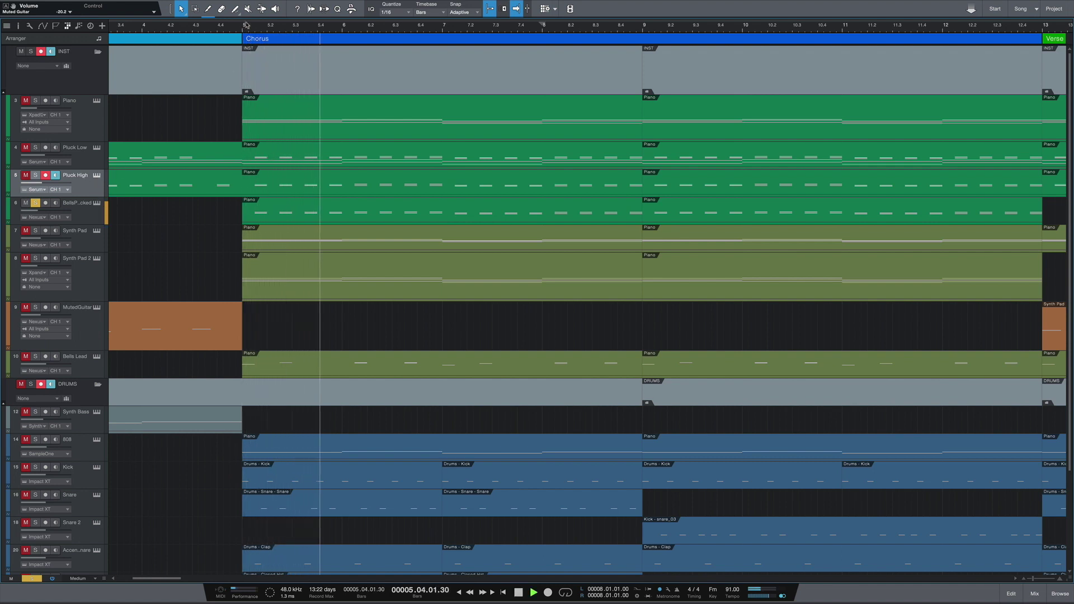
key(space)
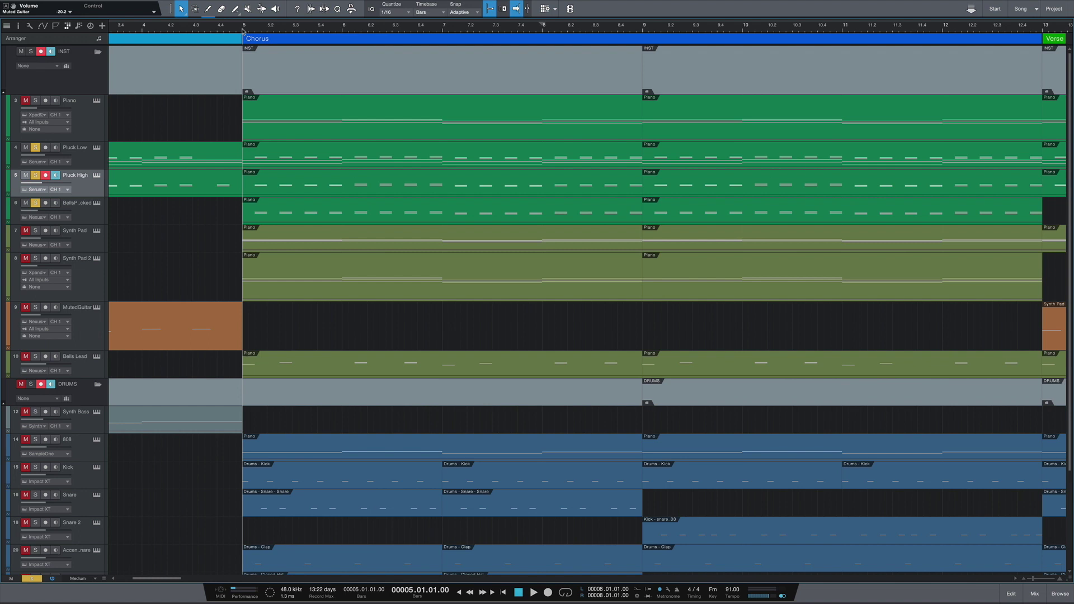
key(space)
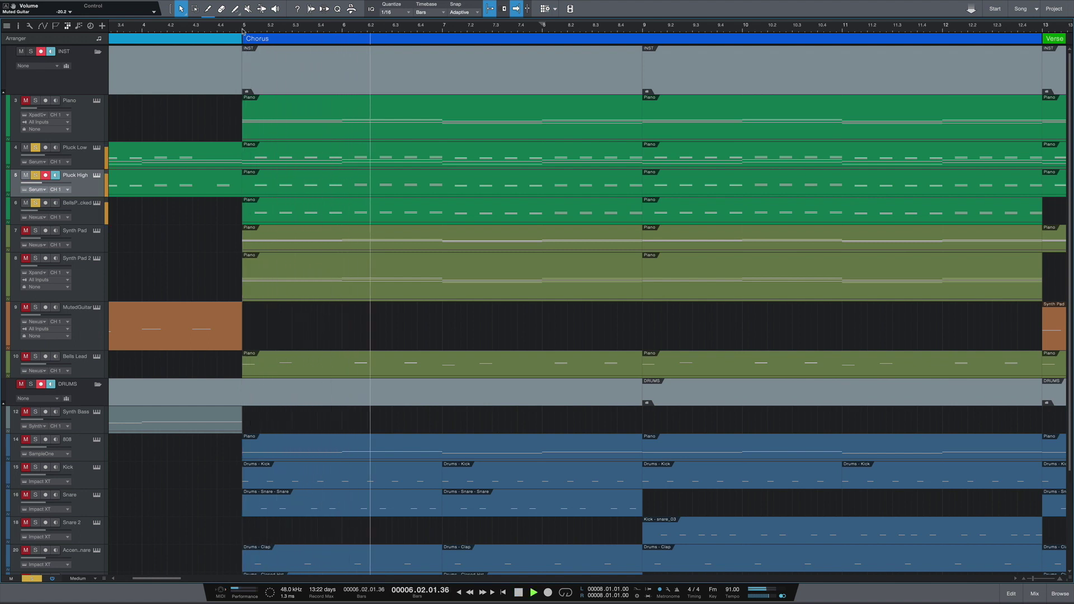
Mute and unmute the plucked bells against Pluck Low and Pluck High, then play all three with the drums from bar 5.
click(26, 203)
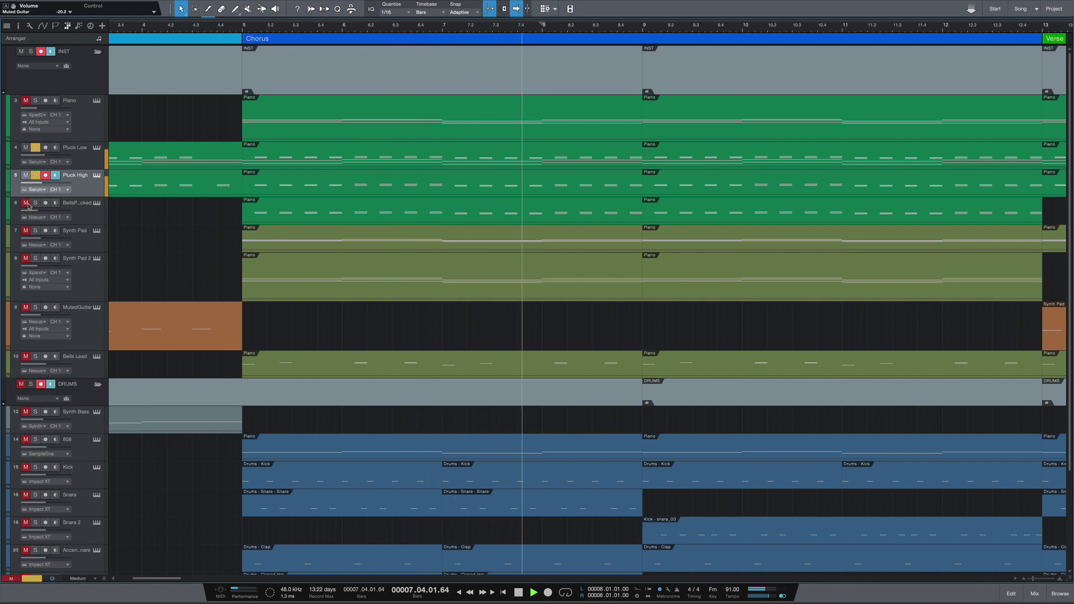
click(26, 203)
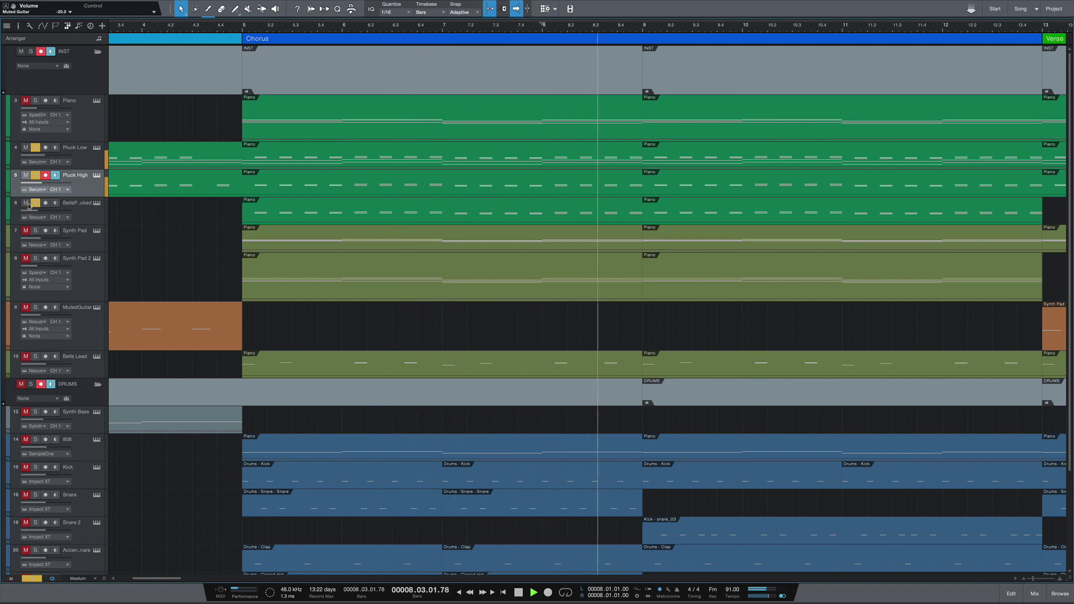
key(space)
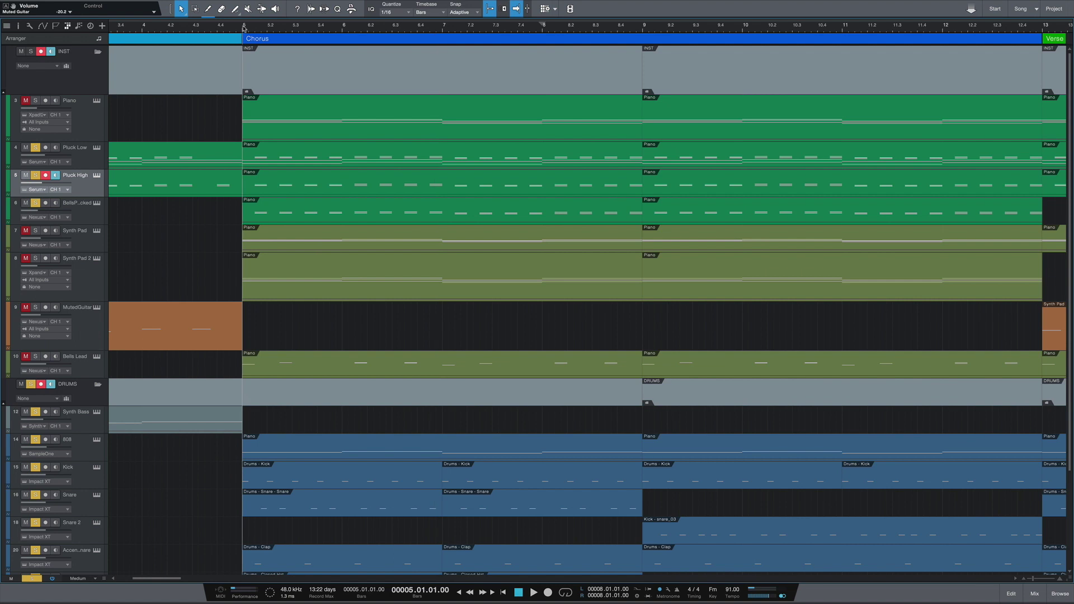
key(space)
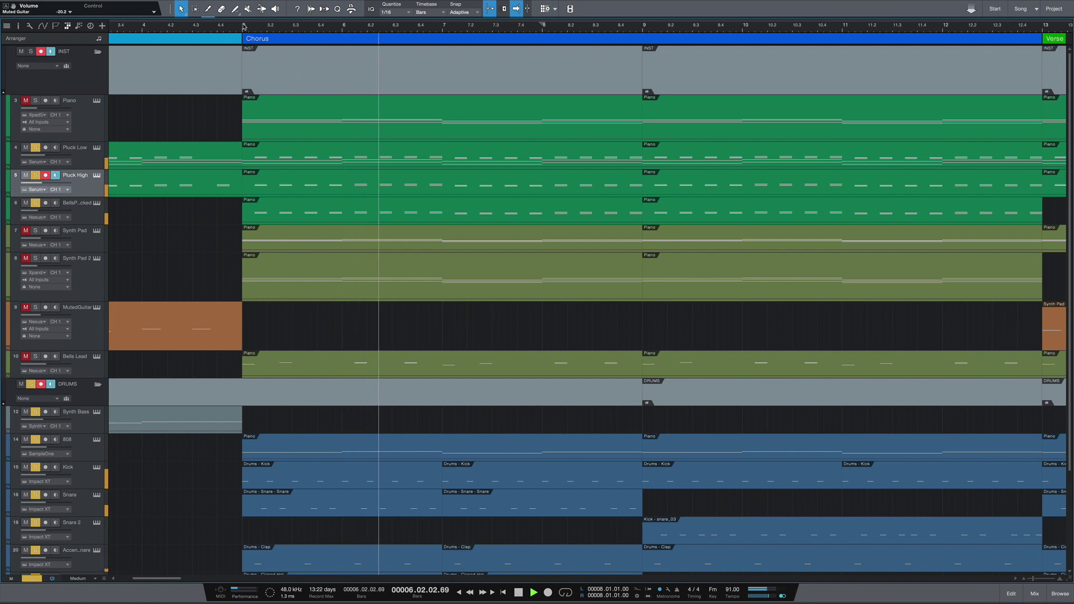
key(space)
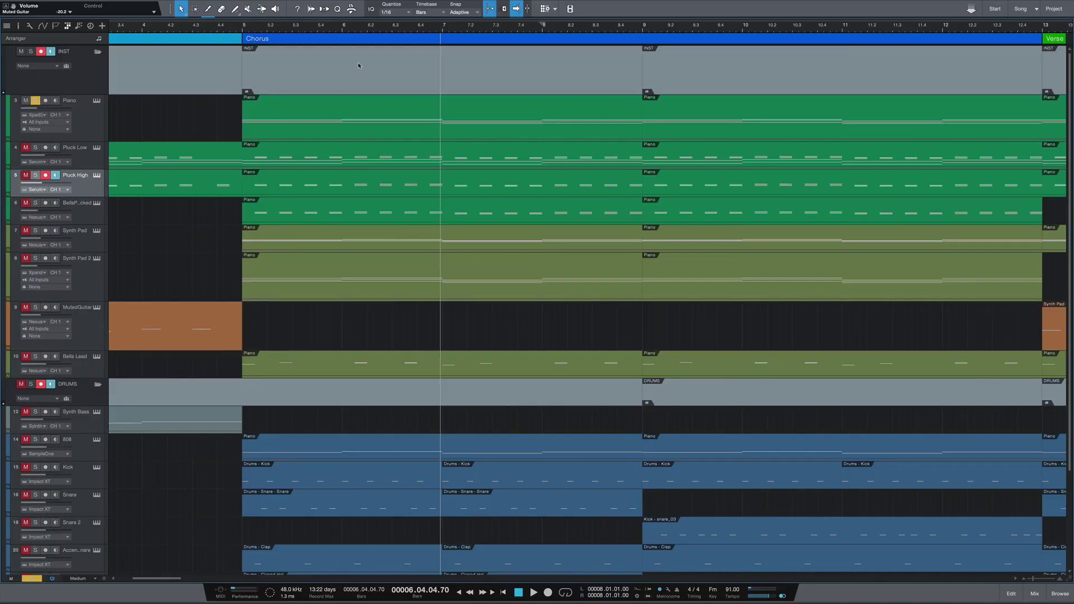
Play the soloed Piano track from bar 5 and examine its first chorus chords in the note editor.
click(243, 28)
key(space)
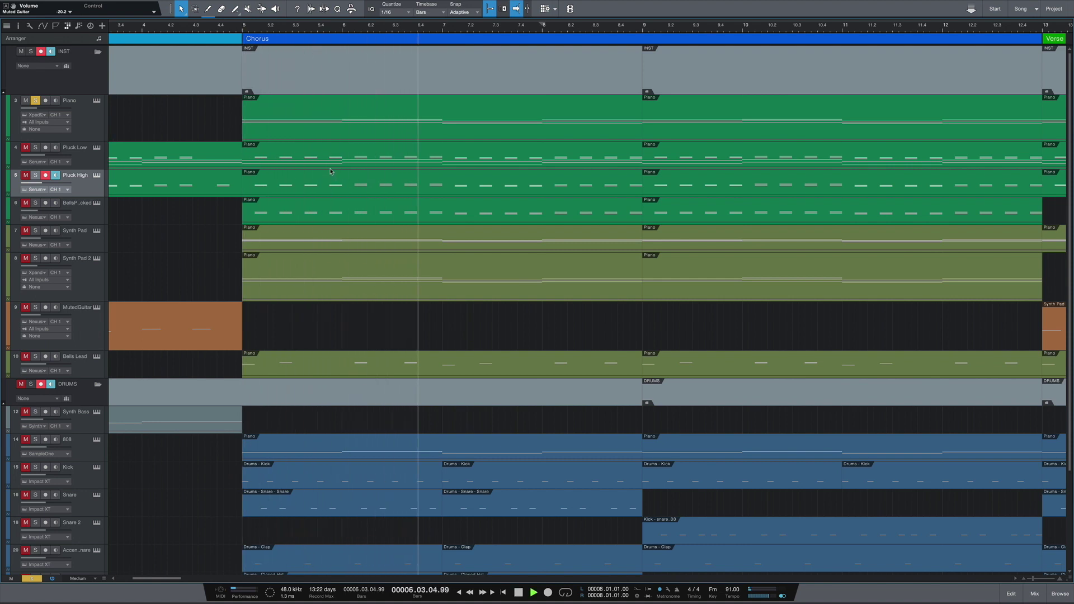
key(space)
double_click(347, 117)
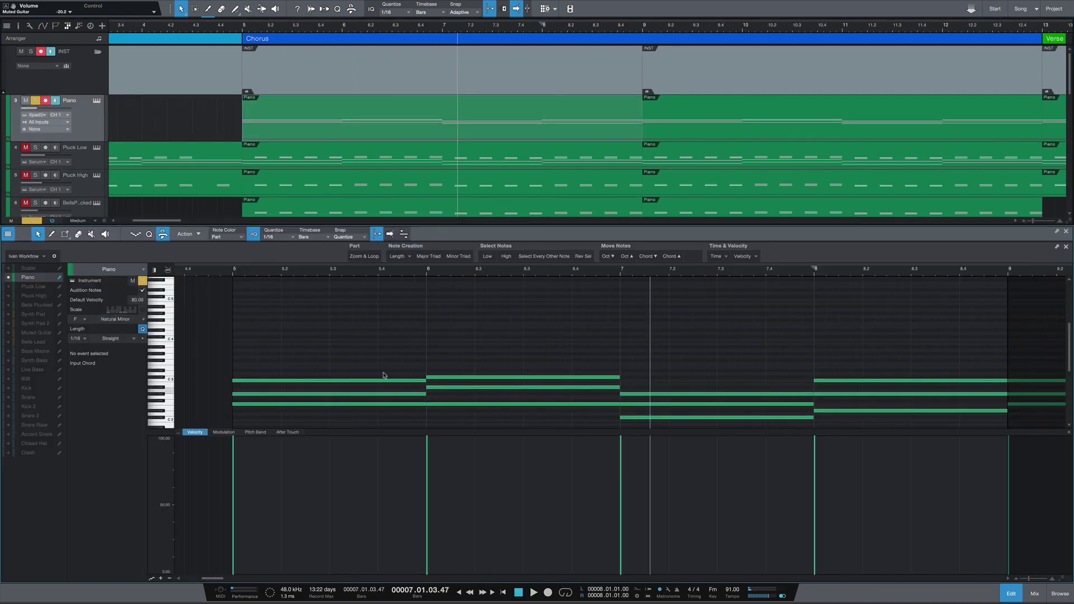
key(F2)
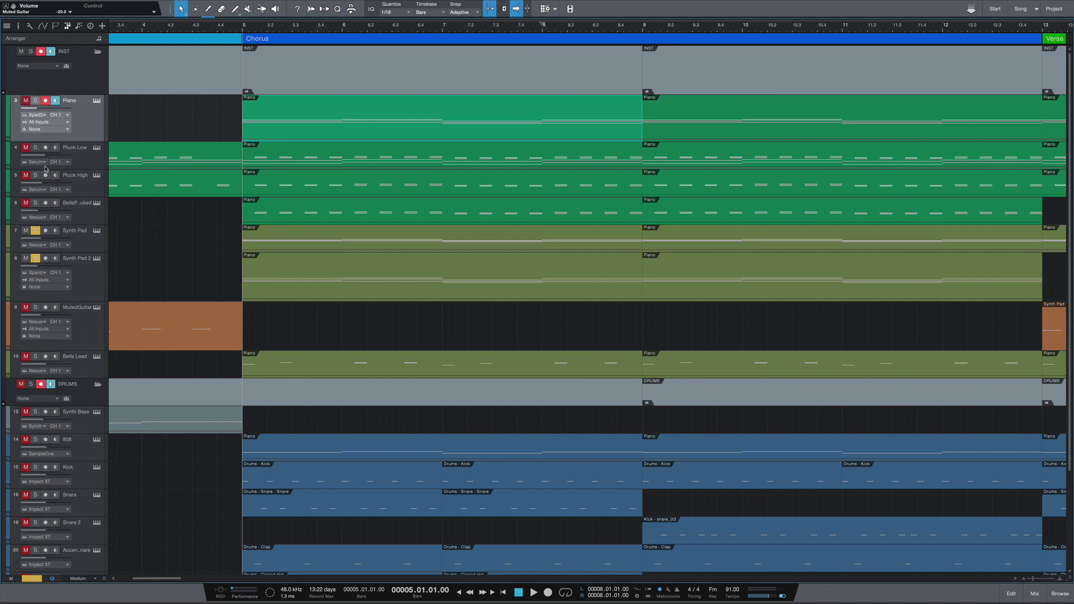
Audition Synth Pad and Synth Pad 2 together from bar 5, then add the Piano track to them.
key(space)
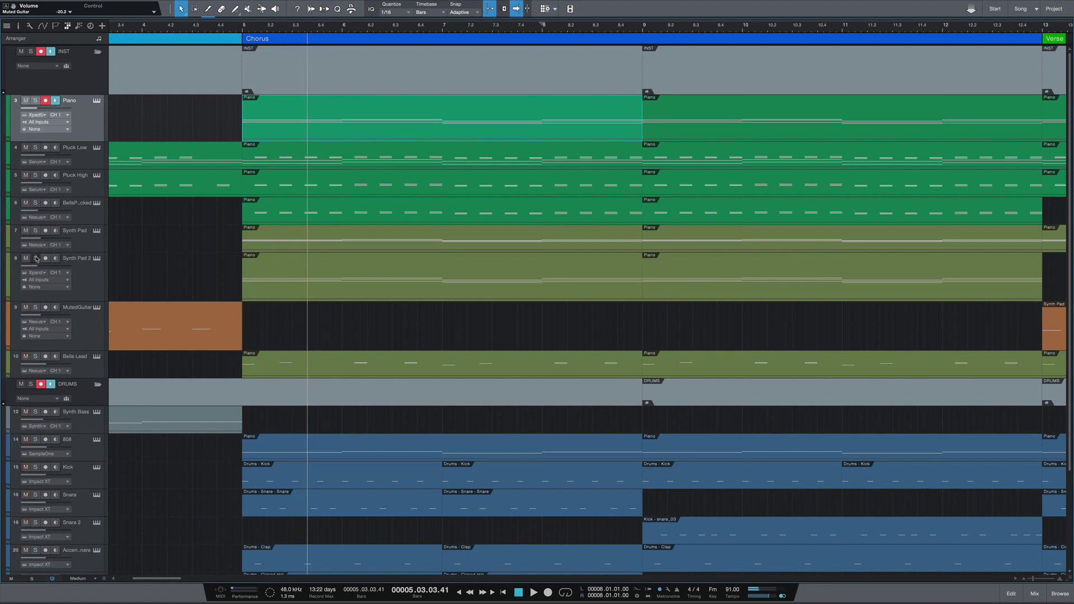
key(space)
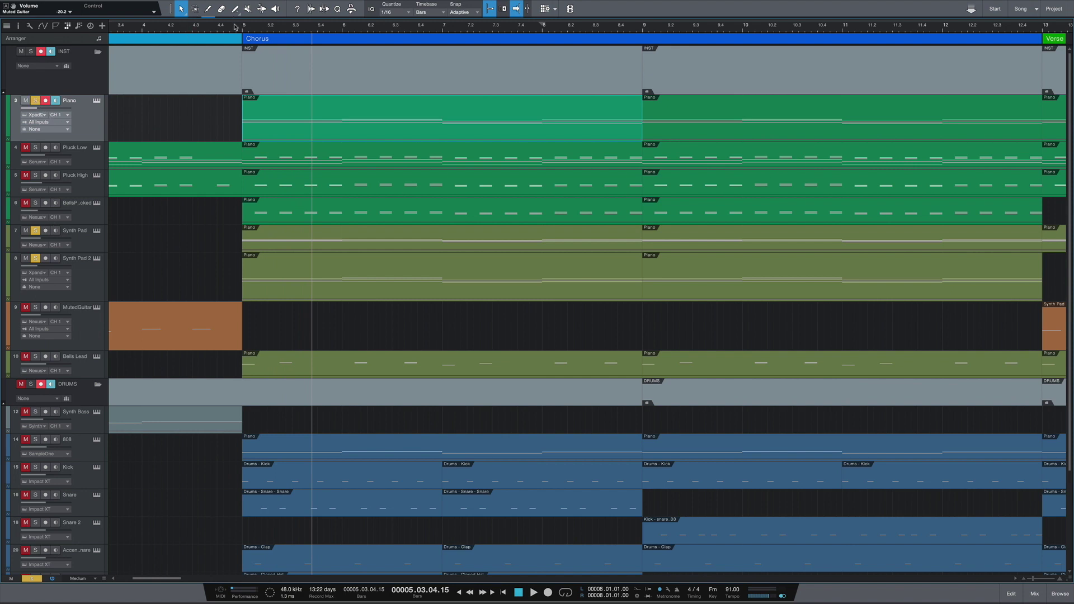
key(space)
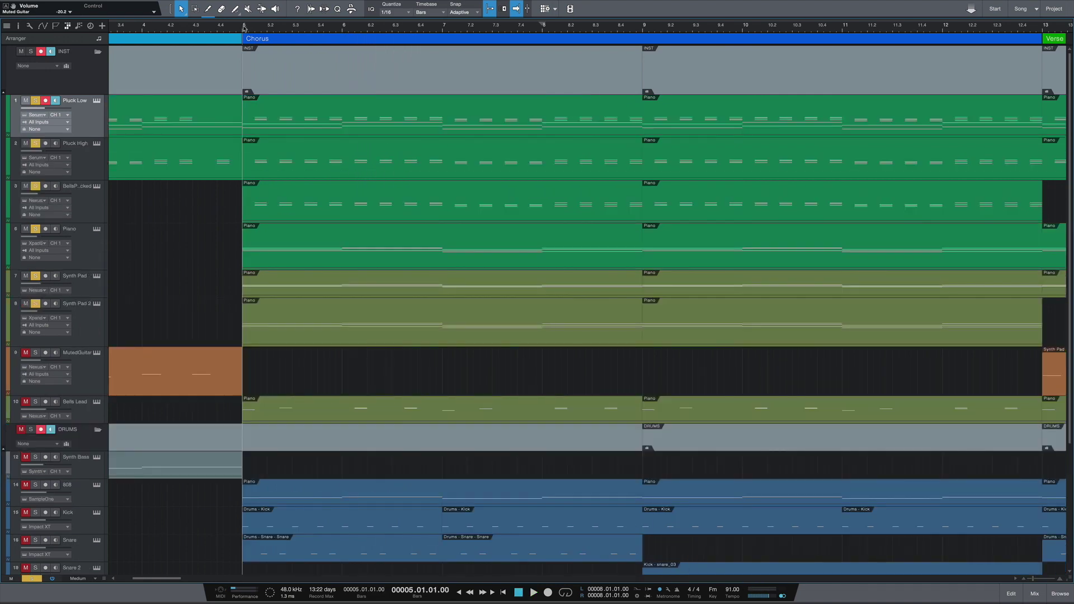
Play the plucks, Piano and both synth pads from bar 5, and drop Piano, Synth Pad and Synth Pad 2 from the solo.
key(space)
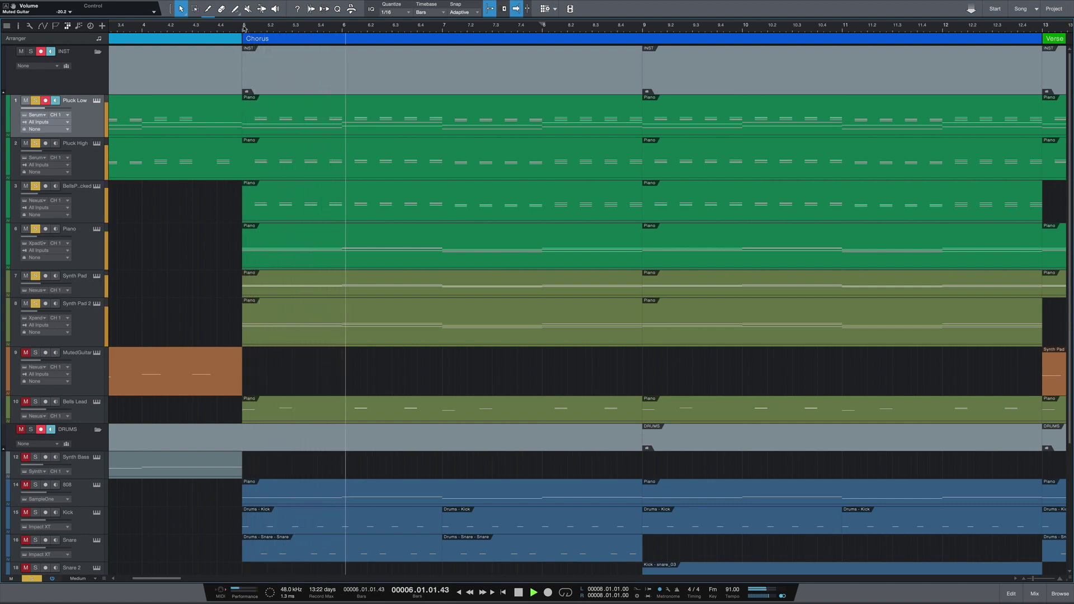
click(35, 229)
click(35, 276)
click(35, 303)
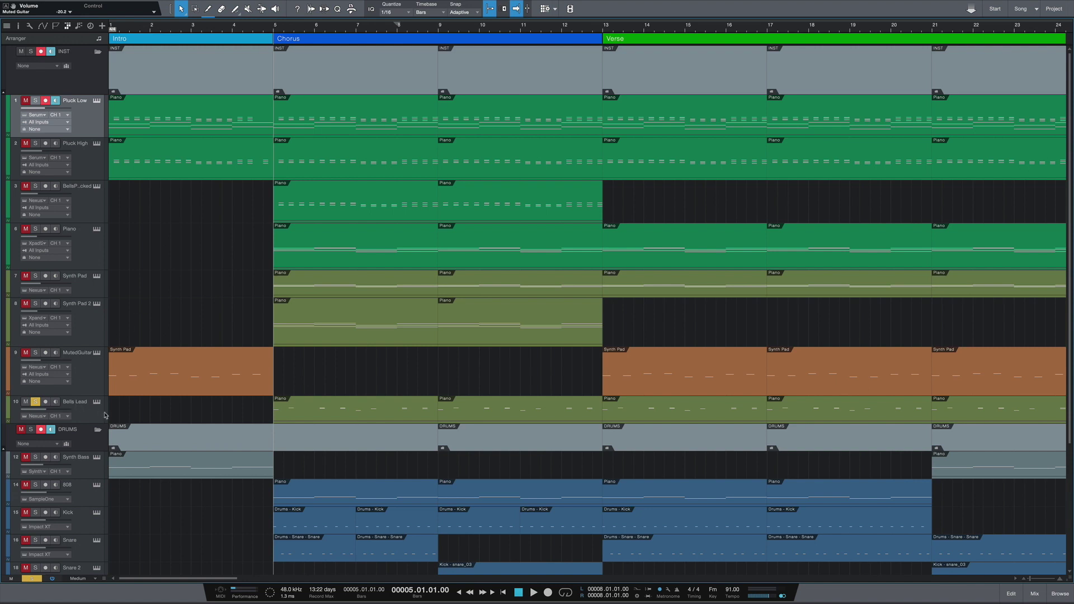
Play the soloed Bells Lead track from the start of the chorus at bar 5.
key(space)
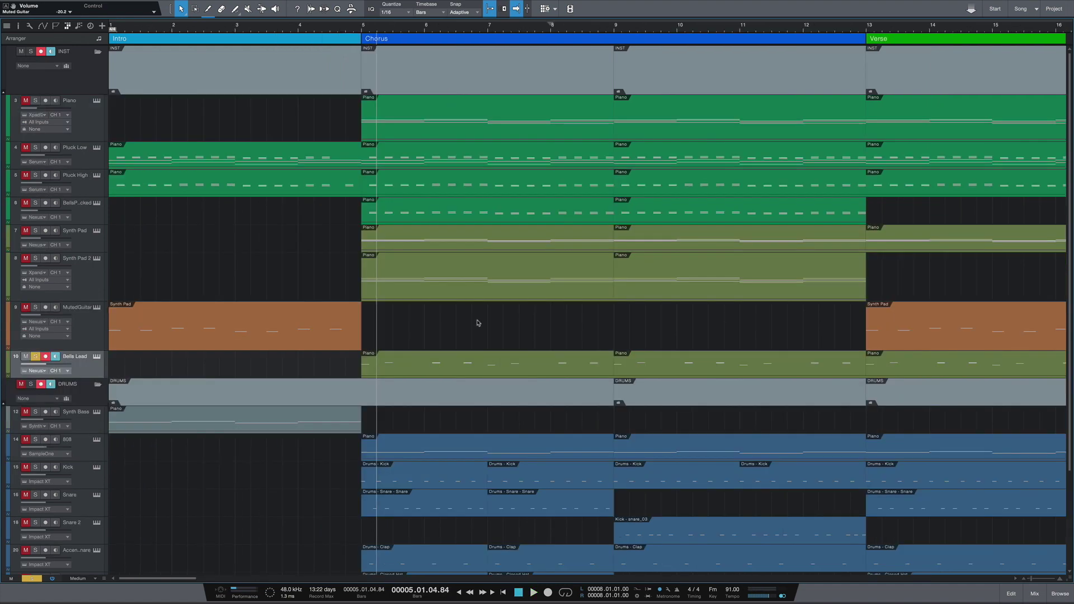
Replace the Bells Lead part at bar 5 with a copy of the Piano part and transpose its chords up one octave.
click(484, 360)
key(Delete)
click(465, 131)
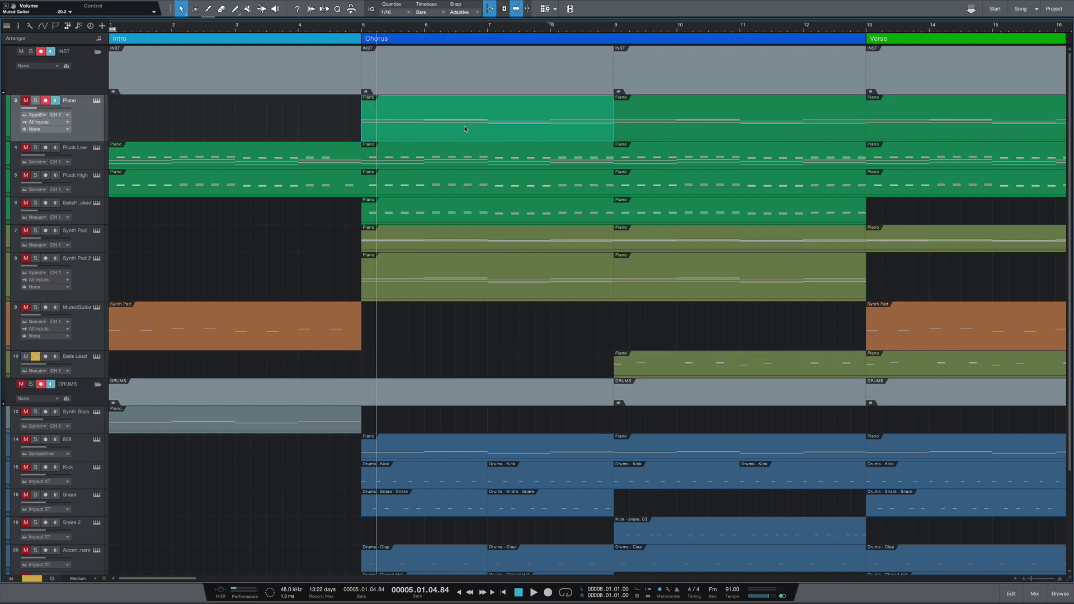
drag(468, 299, 471, 363)
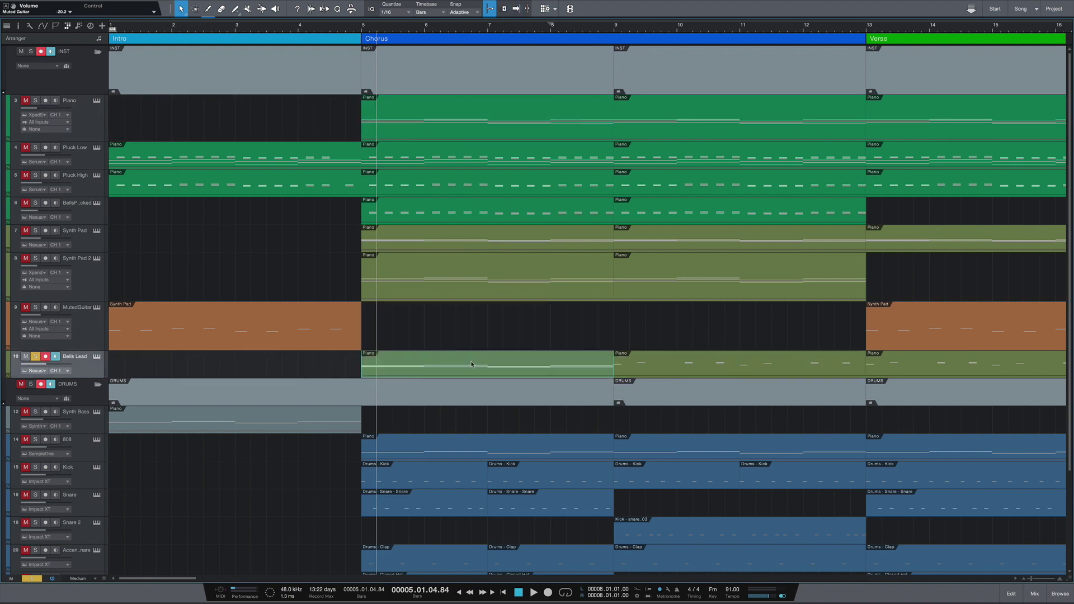
double_click(471, 362)
click(607, 256)
click(626, 256)
click(626, 256)
click(234, 271)
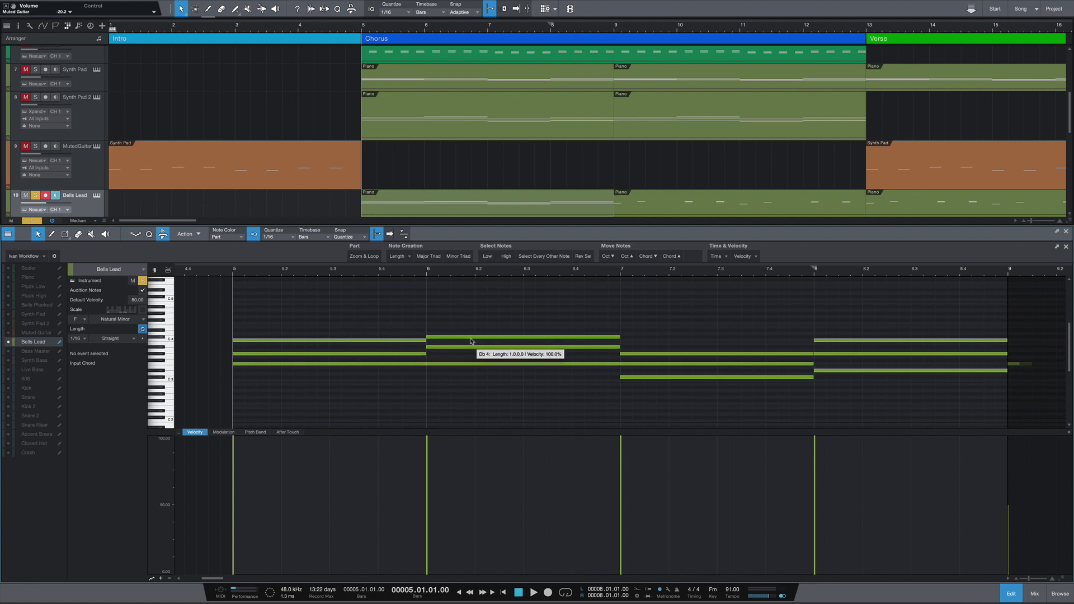
Audition individual chord notes of the copied Bells Lead part across bars 5 to 8 to pick out a melody.
click(312, 365)
click(325, 341)
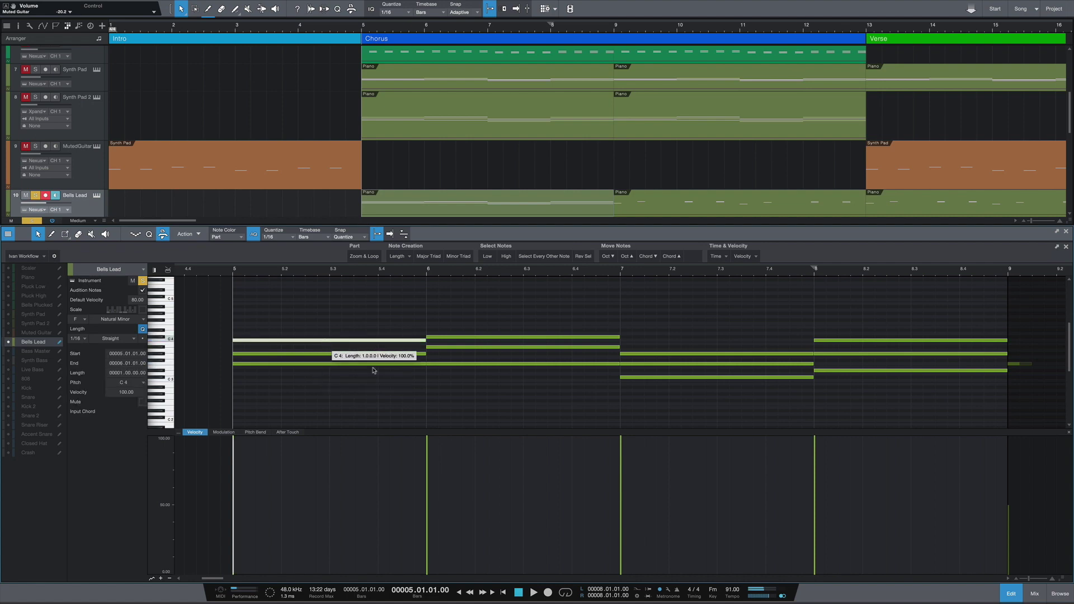
click(459, 337)
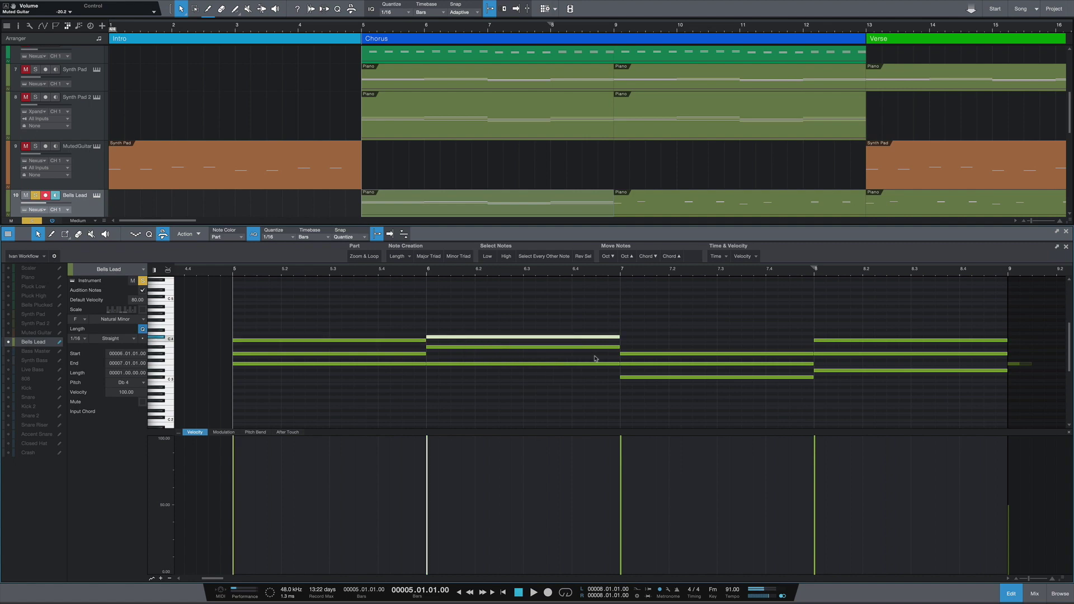
click(697, 379)
click(708, 356)
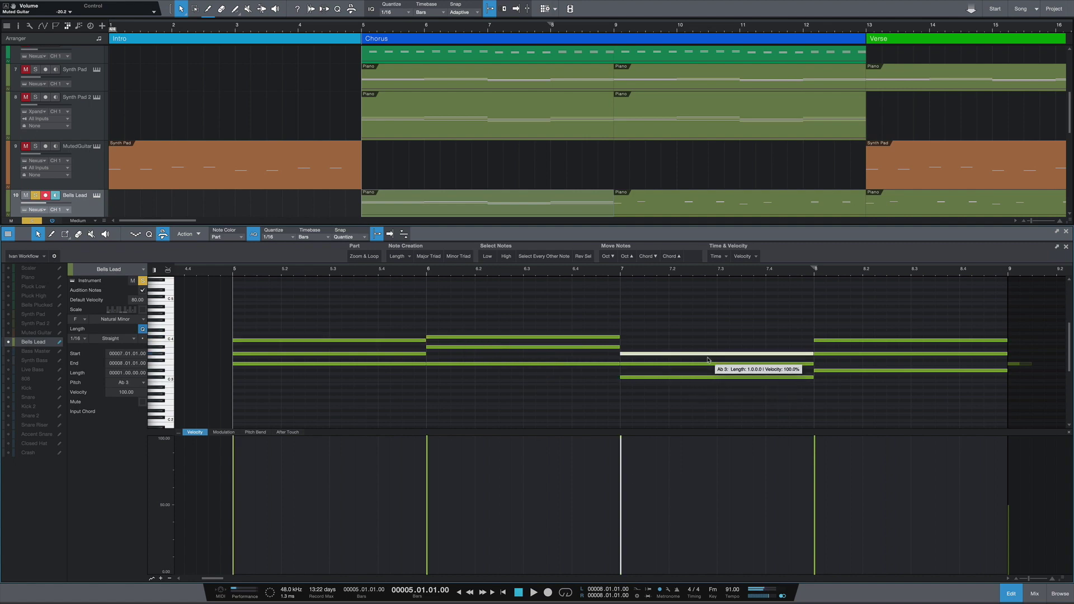
click(861, 341)
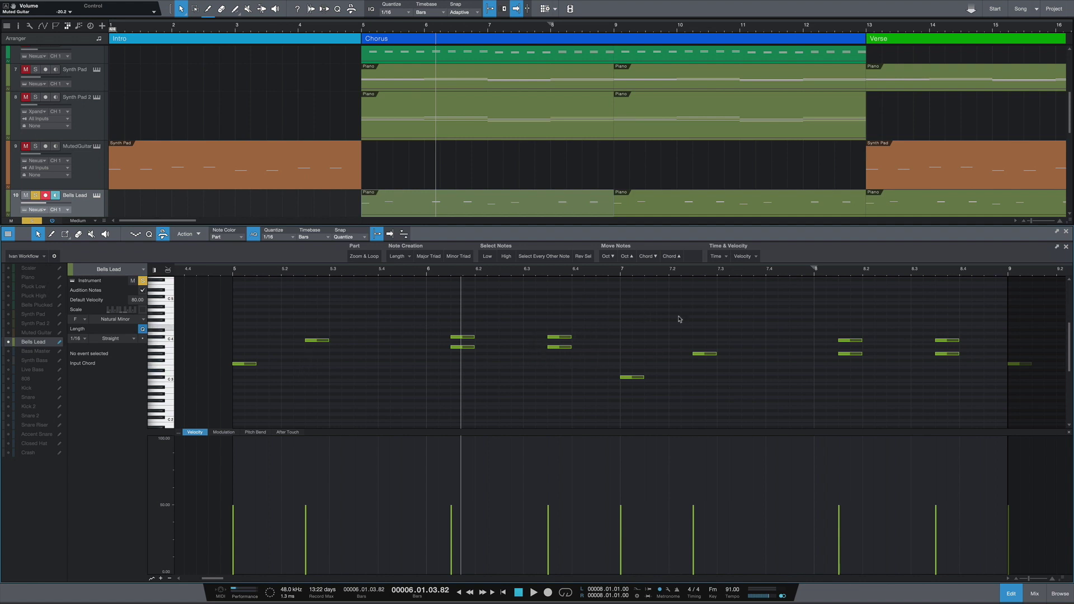
Play the Bells Lead melody from bar 5 and compare its notes in the note editor.
click(234, 272)
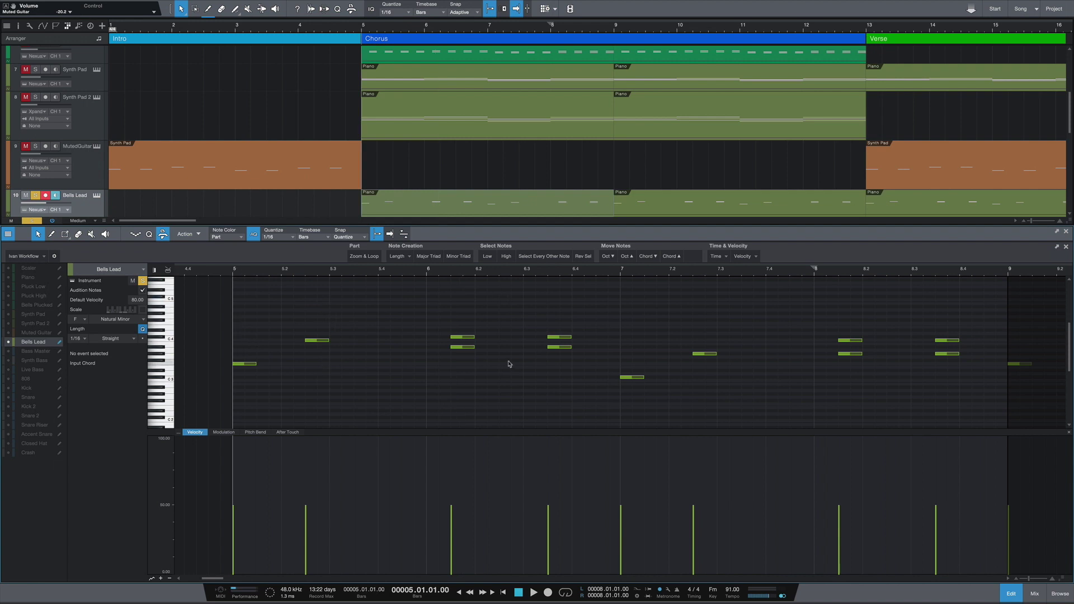
key(space)
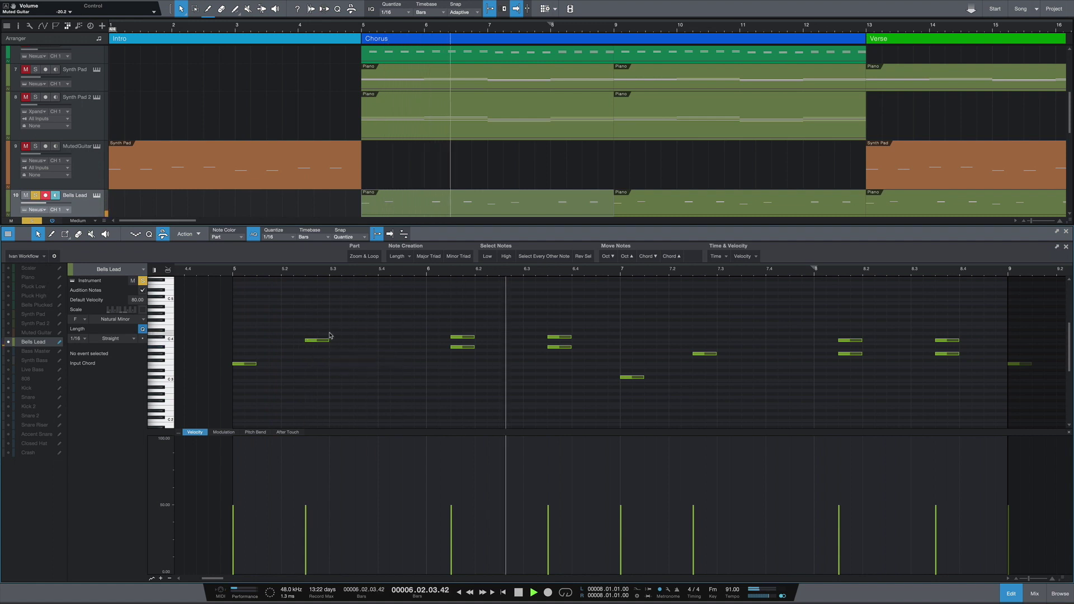
key(space)
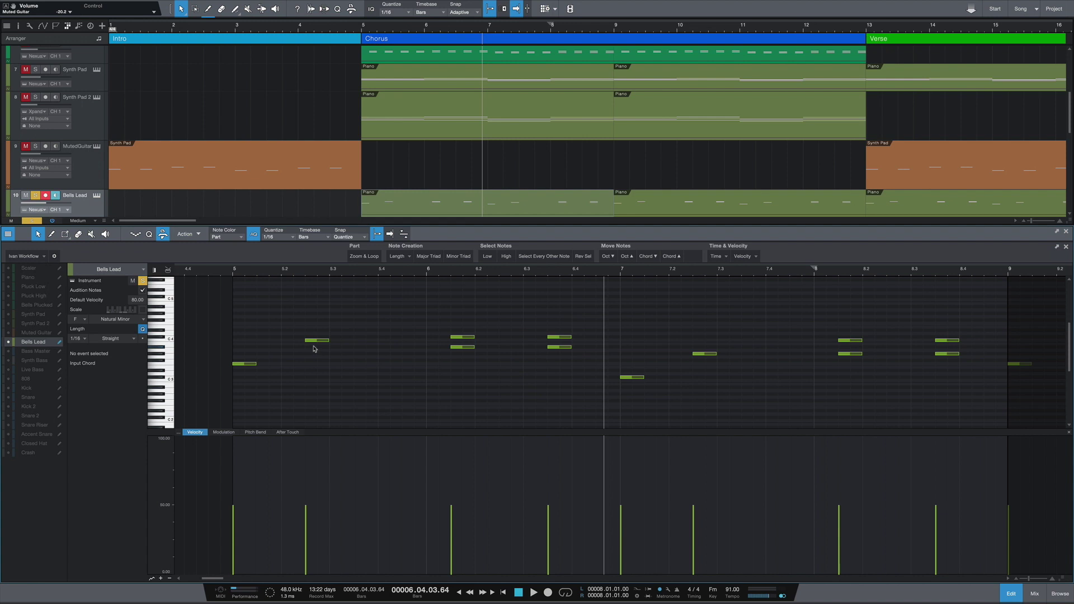
click(233, 272)
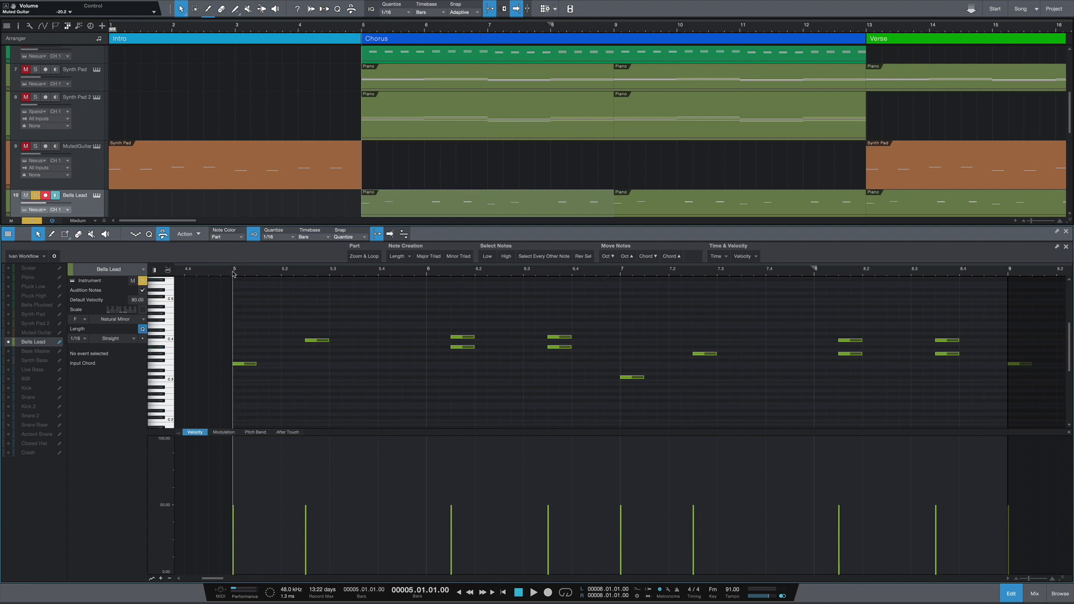
key(space)
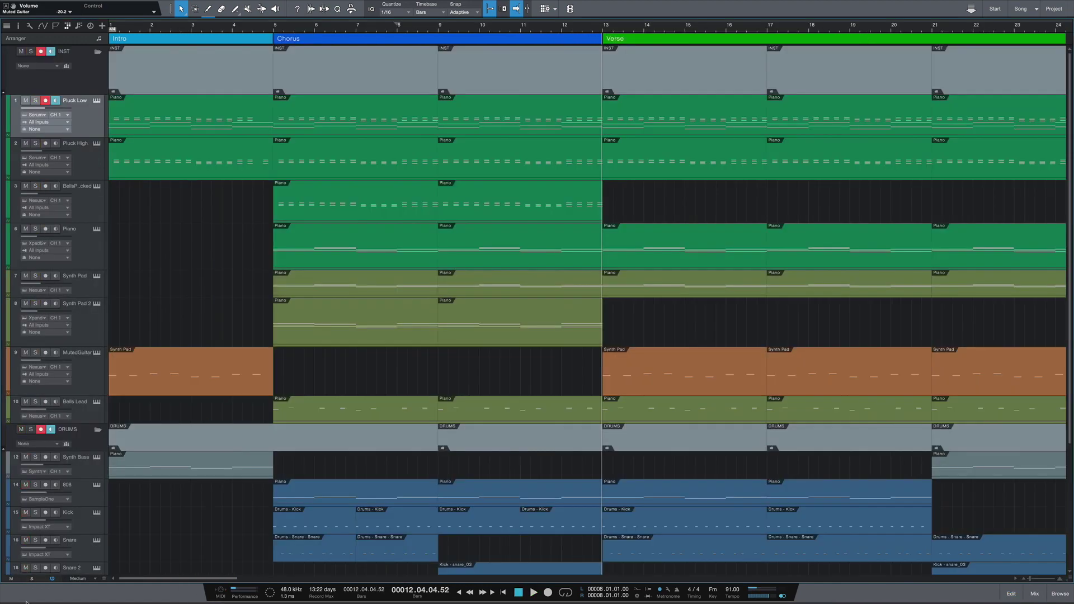
Play the first chorus from bar 5 with all tracks active.
click(274, 28)
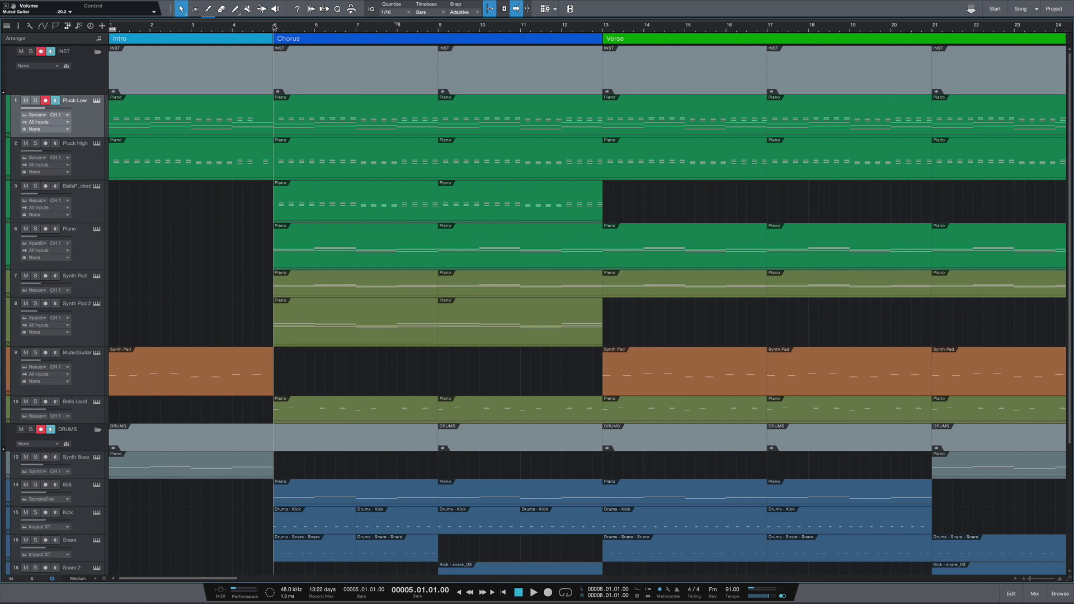
key(space)
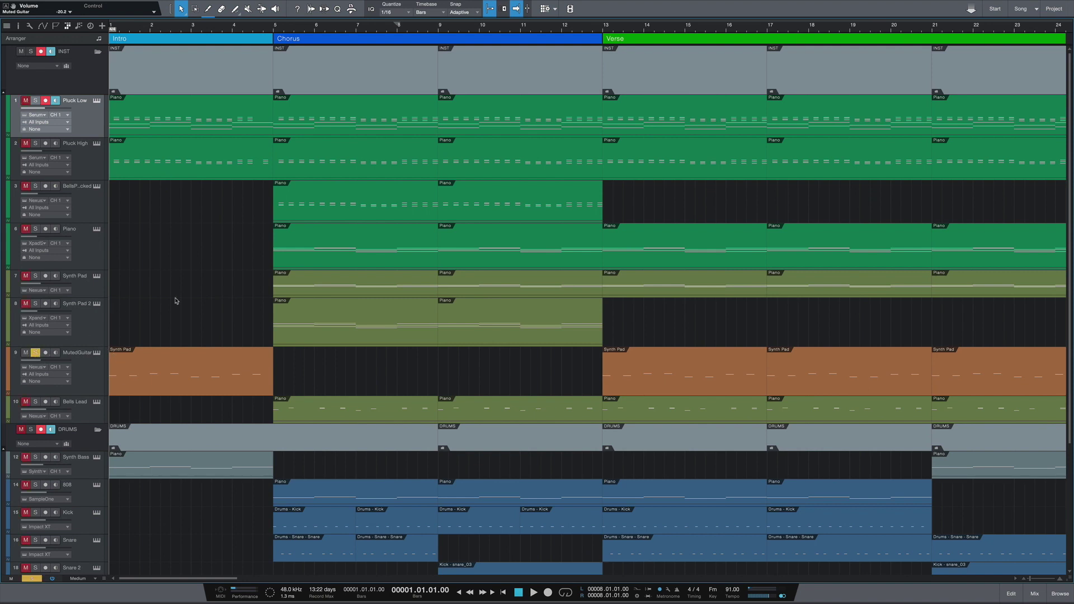
Play the soloed muted guitar from bar 1 and examine its intro notes in the note editor.
key(space)
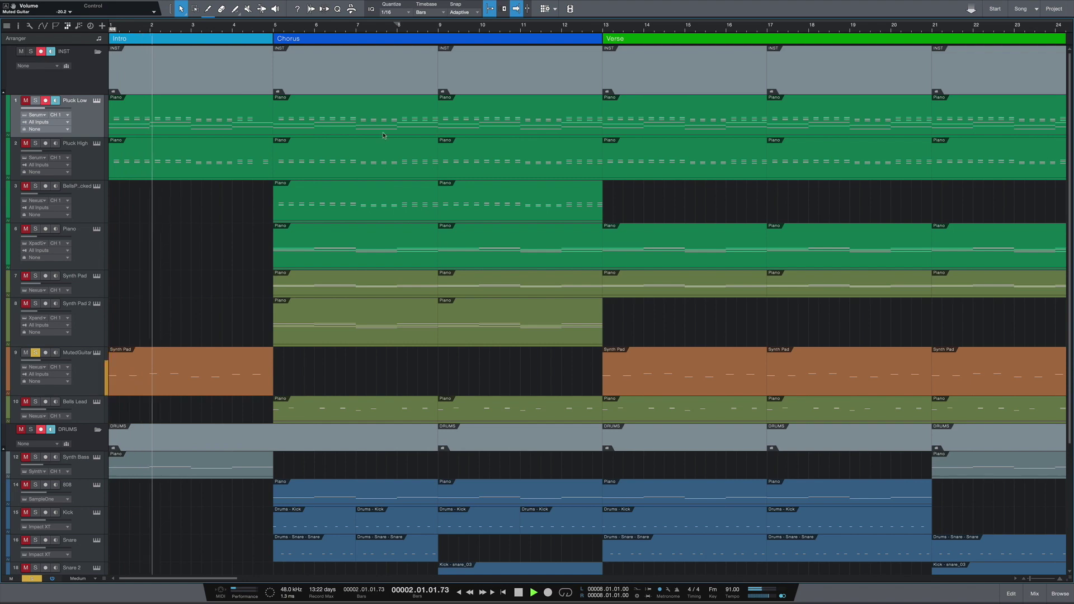
click(304, 359)
key(F2)
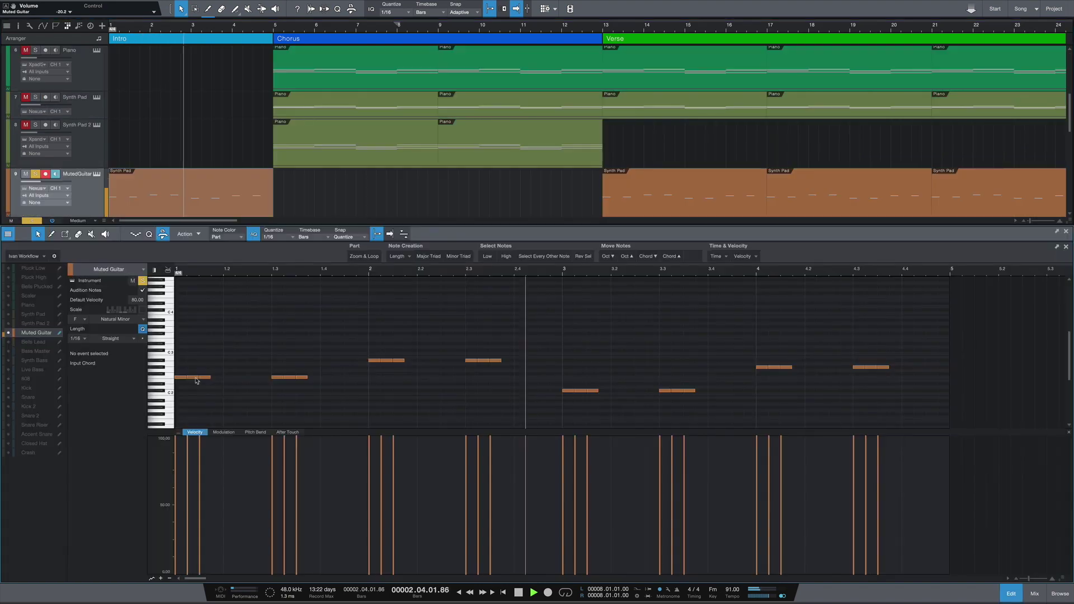
key(space)
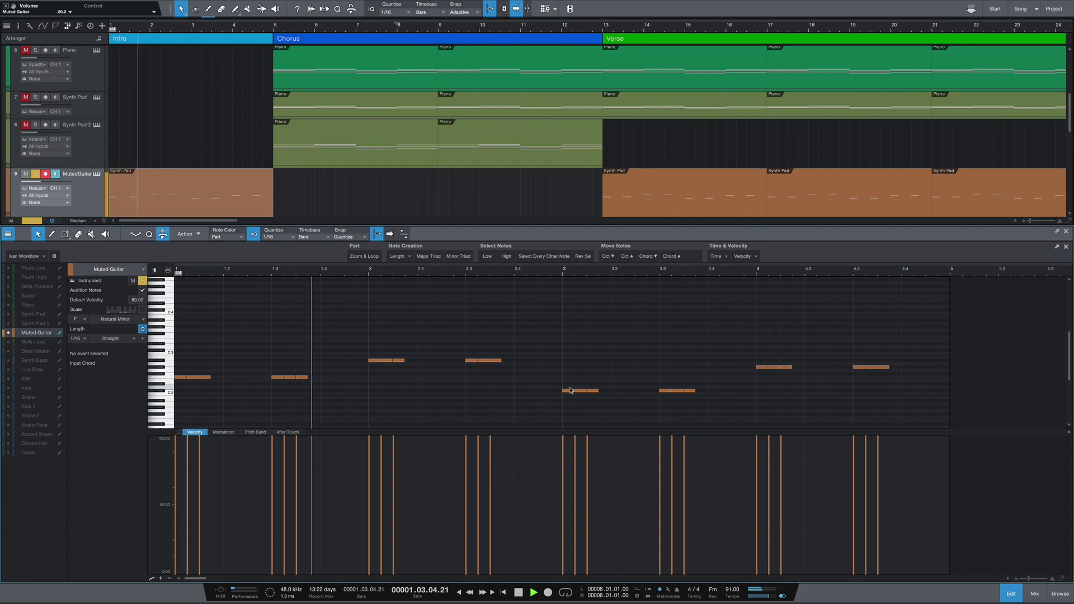
key(space)
click(1011, 593)
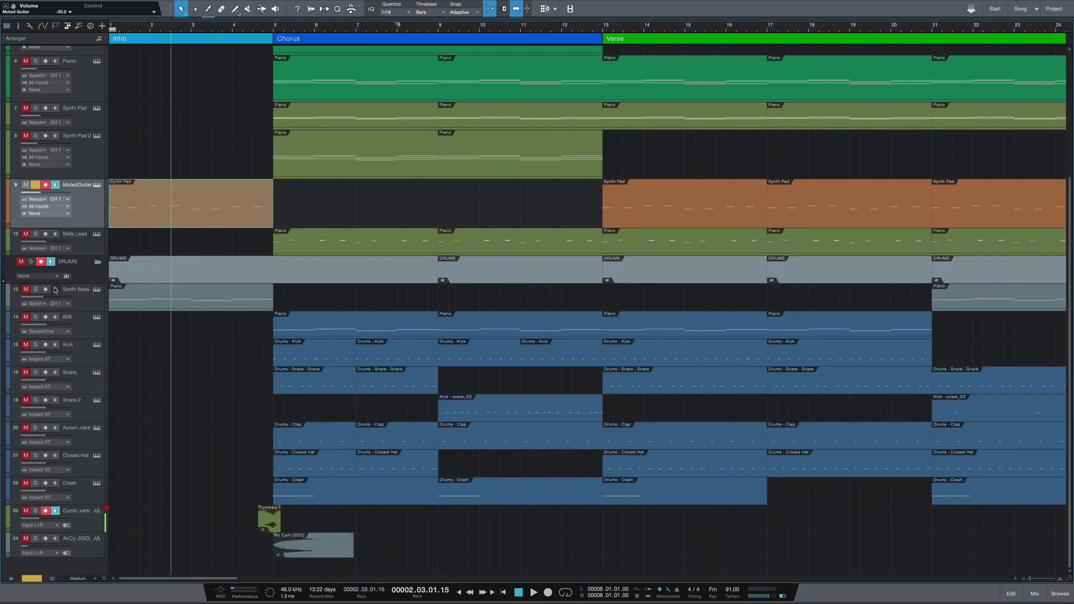
Play the intro from bar 1 with all tracks active.
key(space)
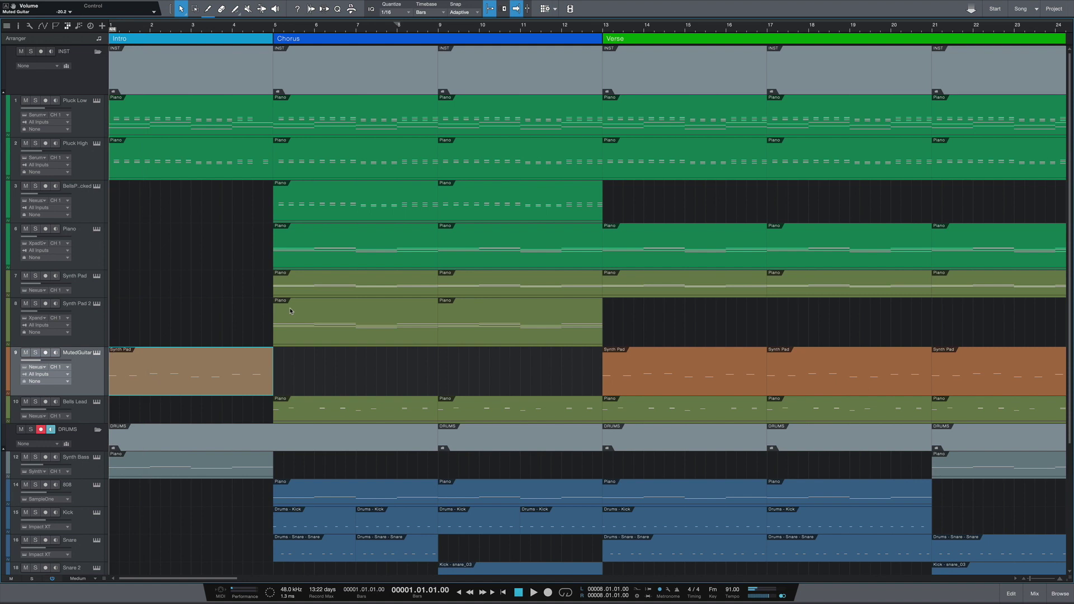
key(space)
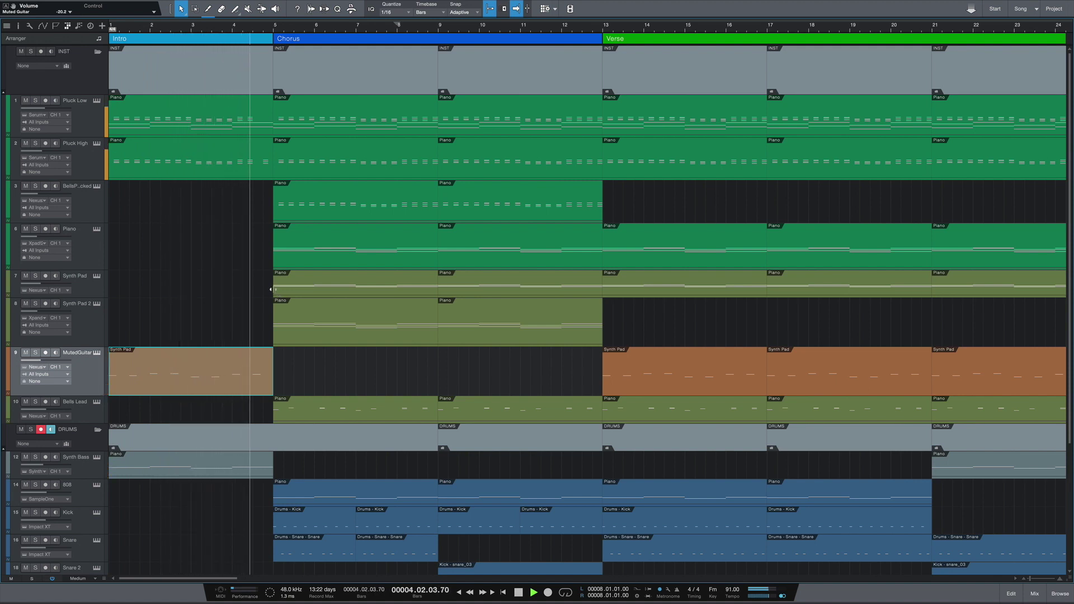
key(space)
Select the plucked bells and Synth Pad 2 parts of the first chorus to compare the chorus arrangement with the verse.
key(w)
click(211, 210)
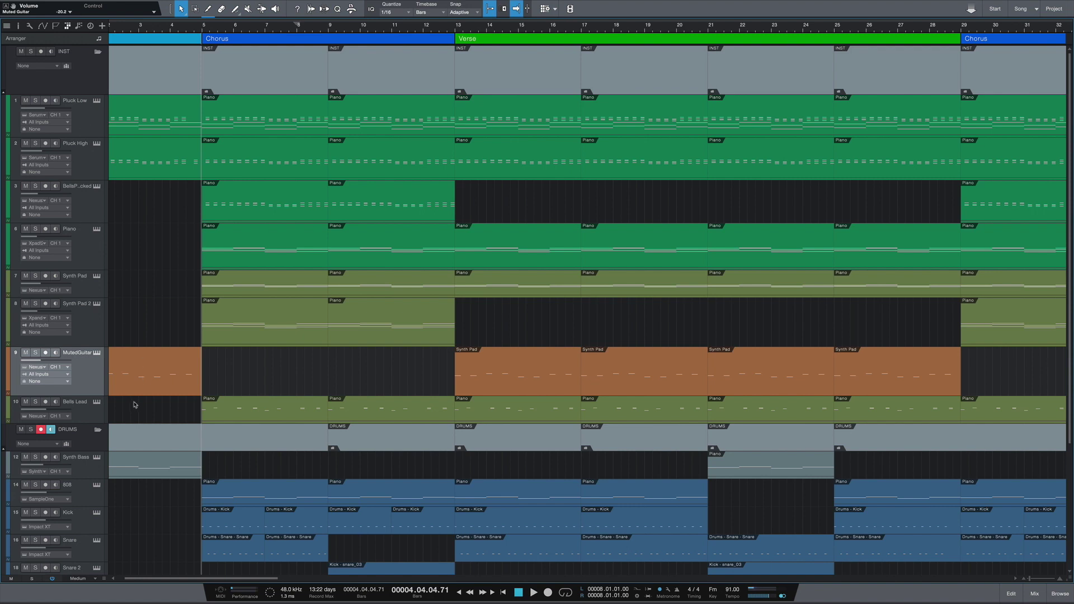
click(207, 321)
click(447, 41)
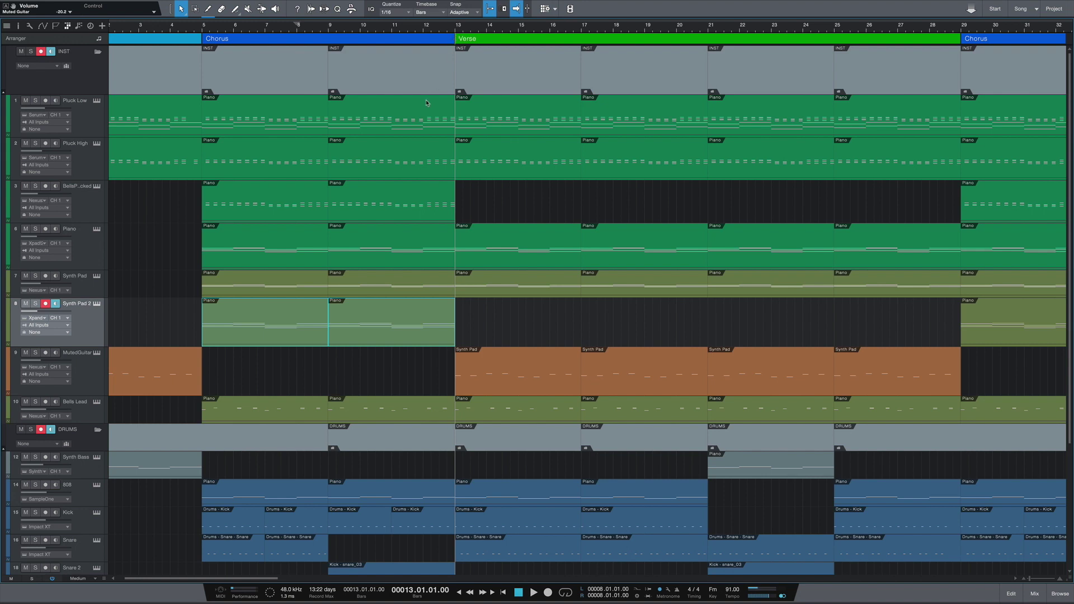
drag(517, 195, 168, 192)
drag(491, 318, 215, 315)
Play the full arrangement from the end of the first chorus into the verse.
click(394, 30)
key(space)
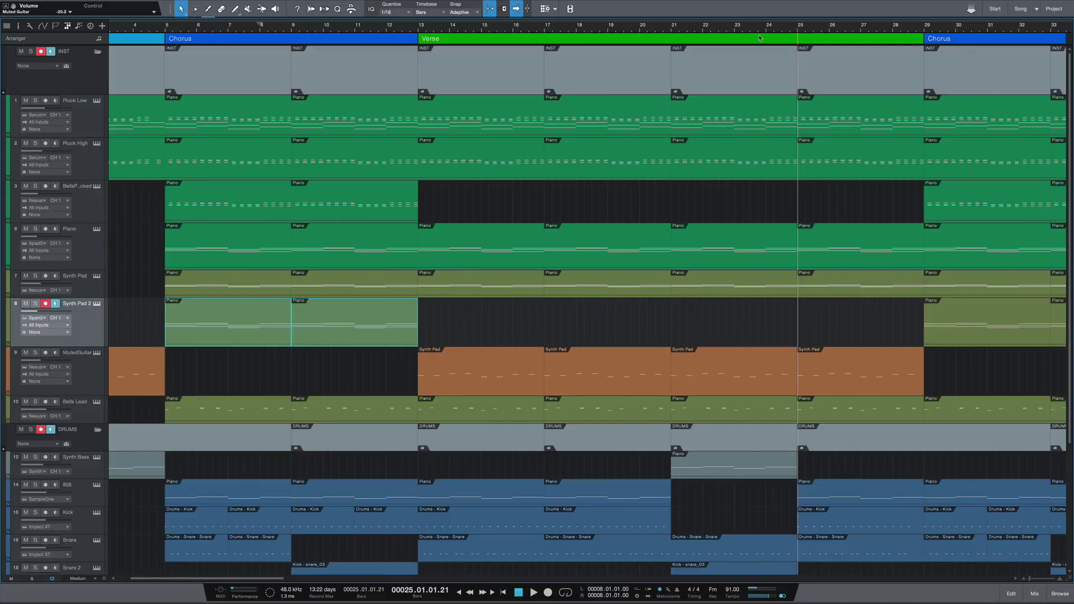
Play the verse from bar 20 into the gap in the 808 and Kick tracks at bar 21.
click(687, 487)
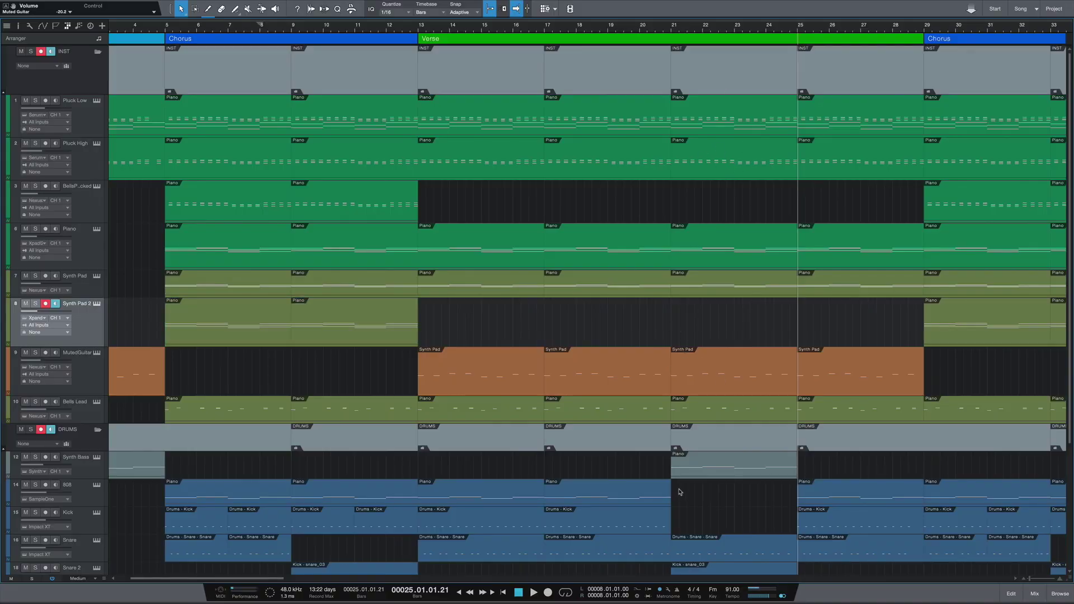
scroll(727, 483, down, 3)
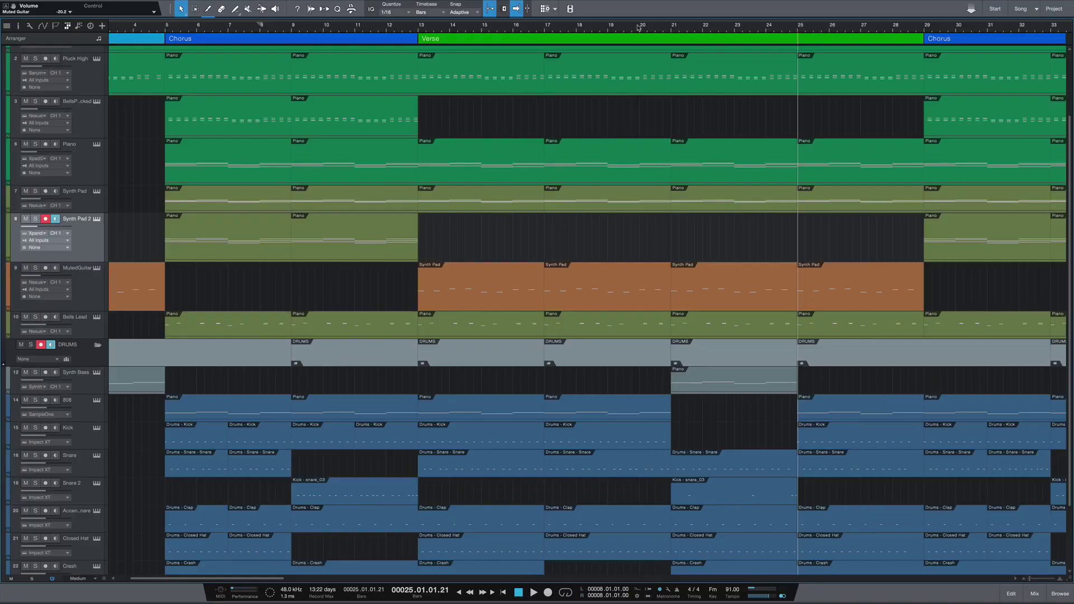
click(638, 26)
key(space)
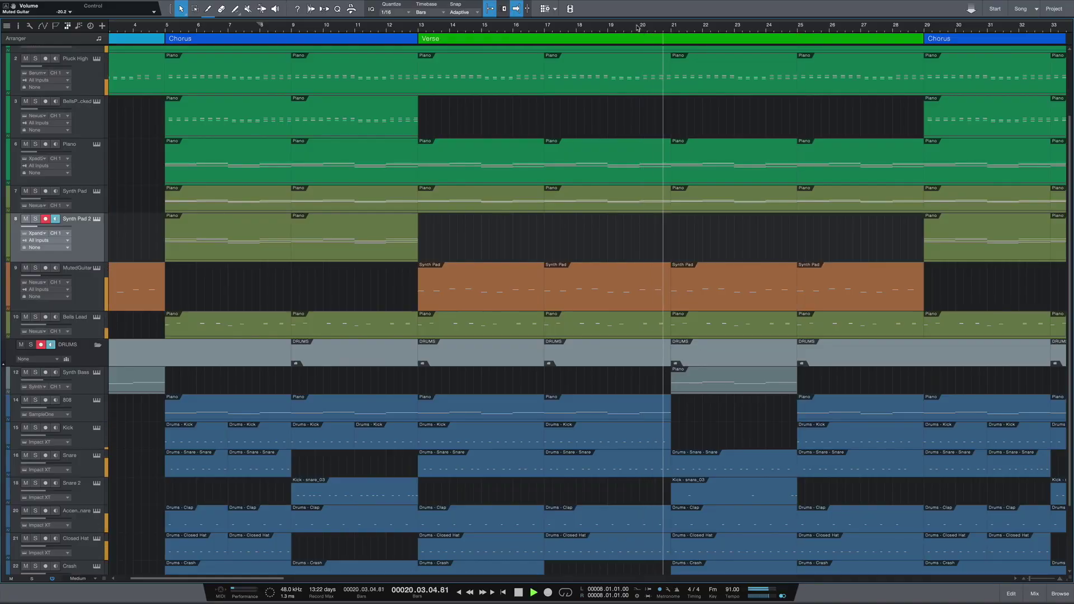